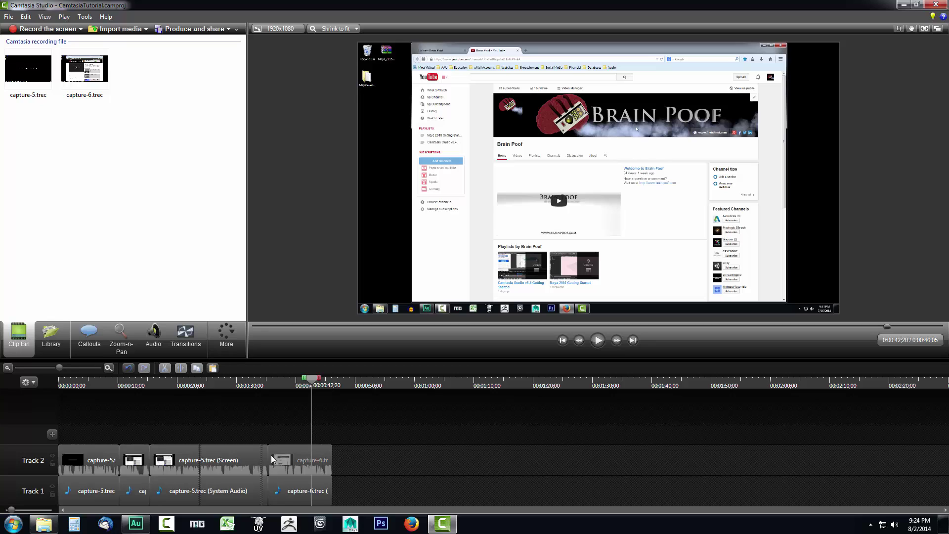
Select the capture-5 clip, review its footage, and zoom the timeline out wider.
left_click(199, 460)
left_click_drag(312, 383, 232, 379)
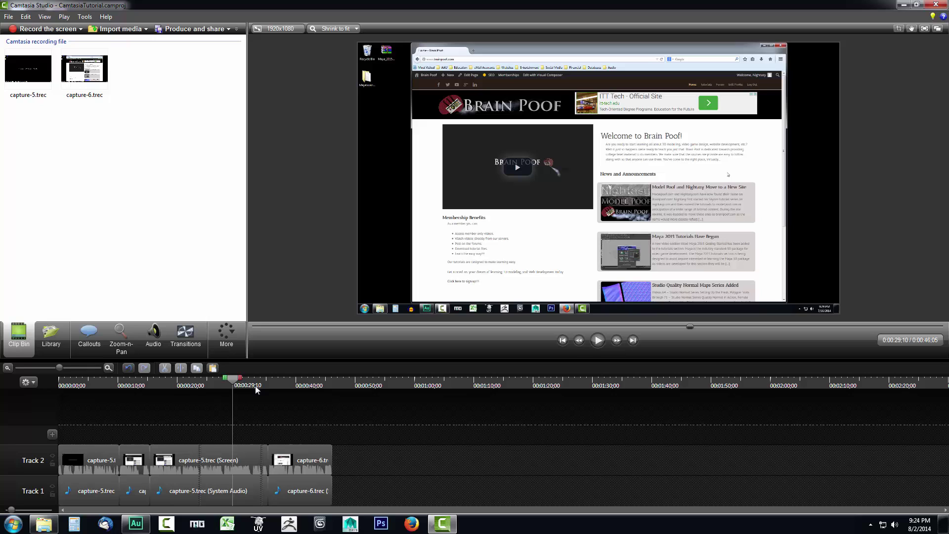
left_click_drag(236, 385, 262, 388)
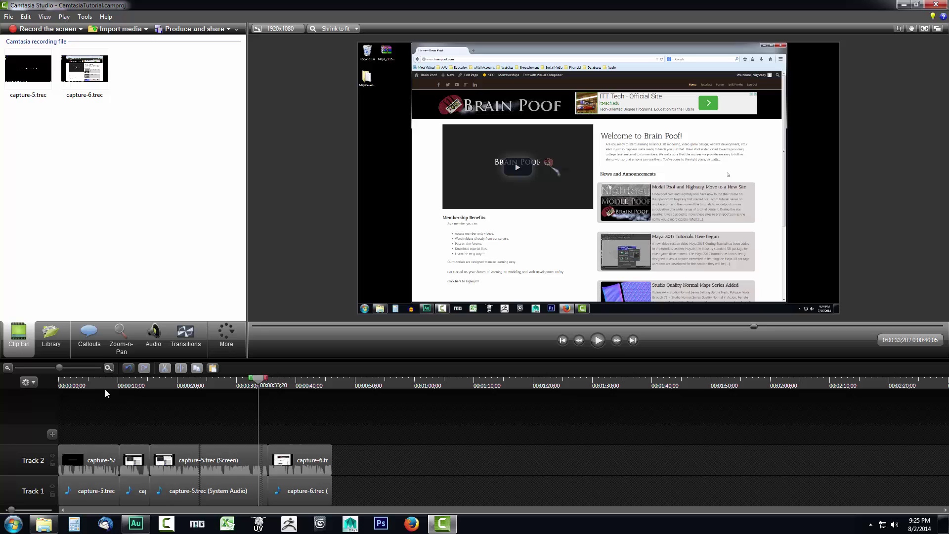
left_click_drag(60, 370, 70, 370)
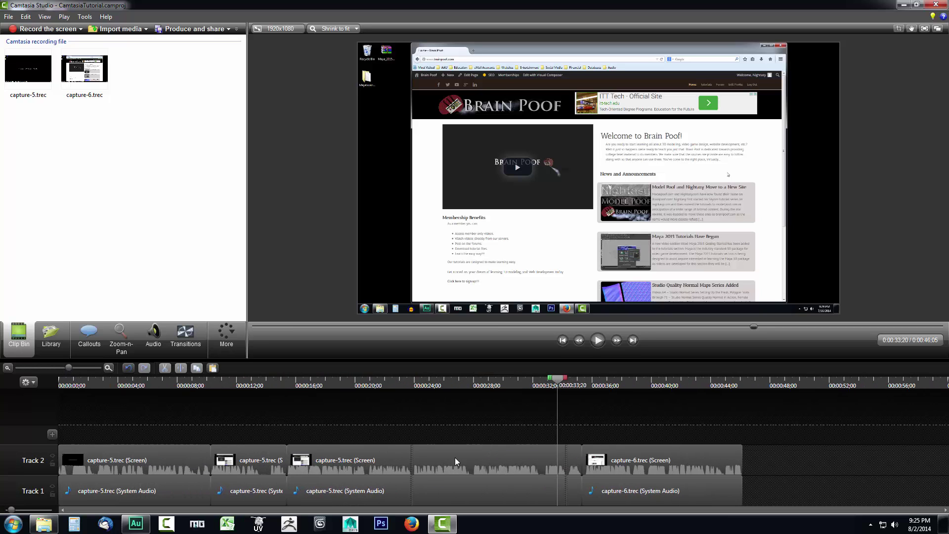
left_click(560, 381)
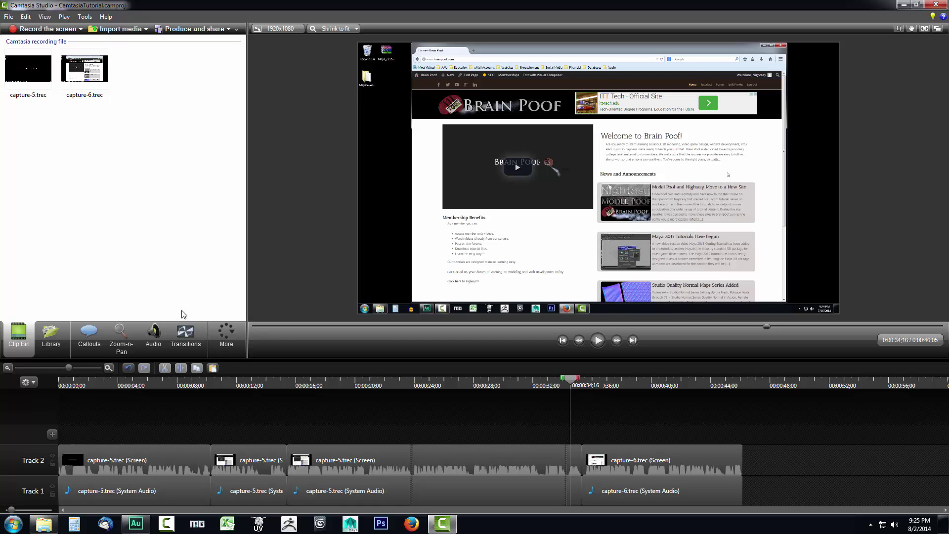
left_click(195, 346)
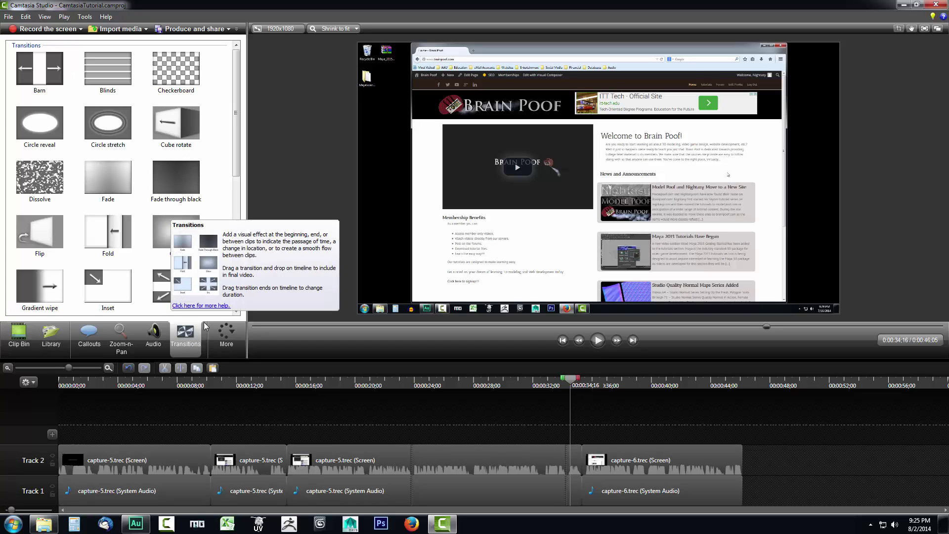
left_click_drag(236, 95, 249, 201)
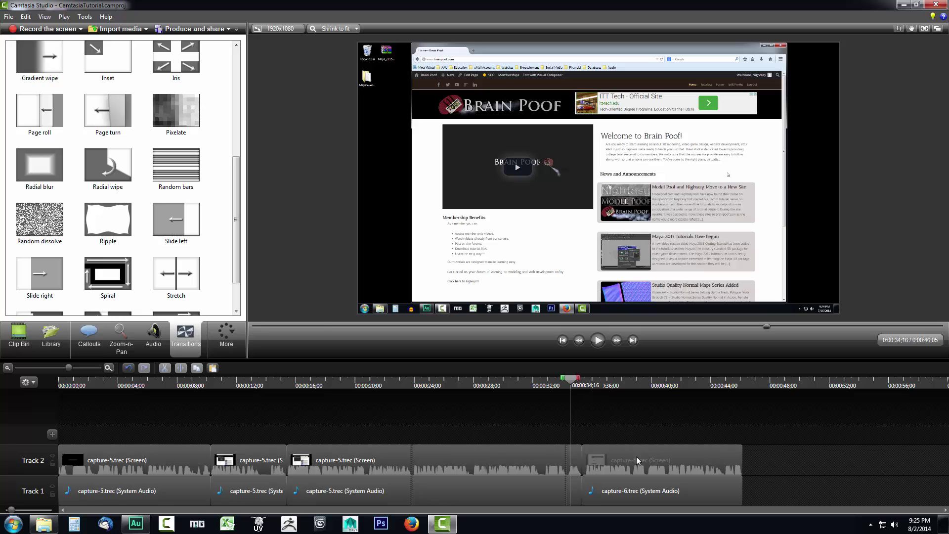
left_click_drag(237, 229, 225, 124)
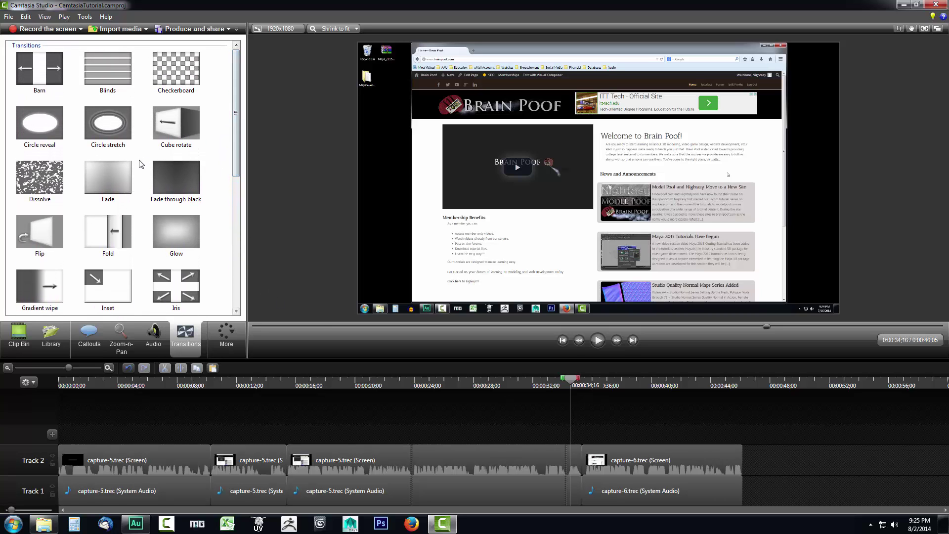
mouse_move(108, 237)
left_mouse_down()
mouse_move(303, 318)
mouse_move(581, 462)
left_mouse_up()
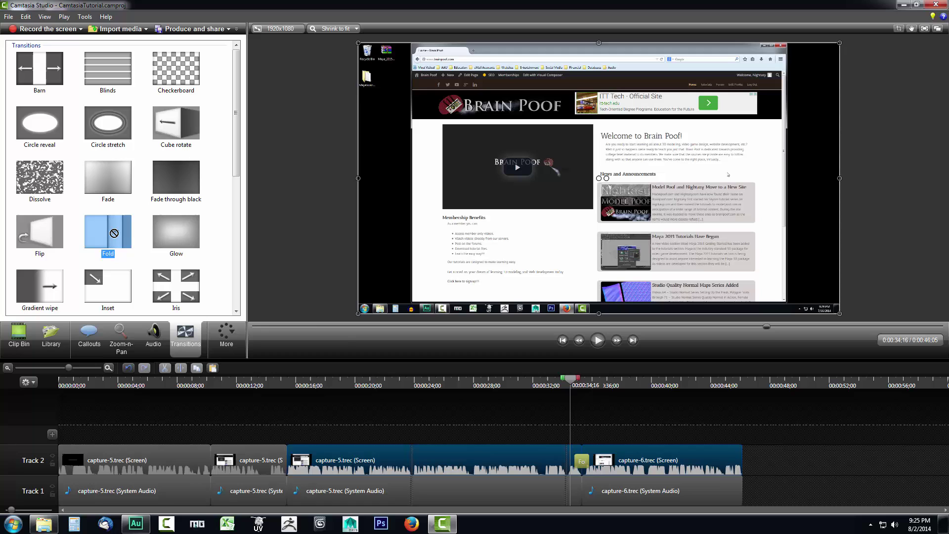
left_click_drag(114, 233, 589, 474)
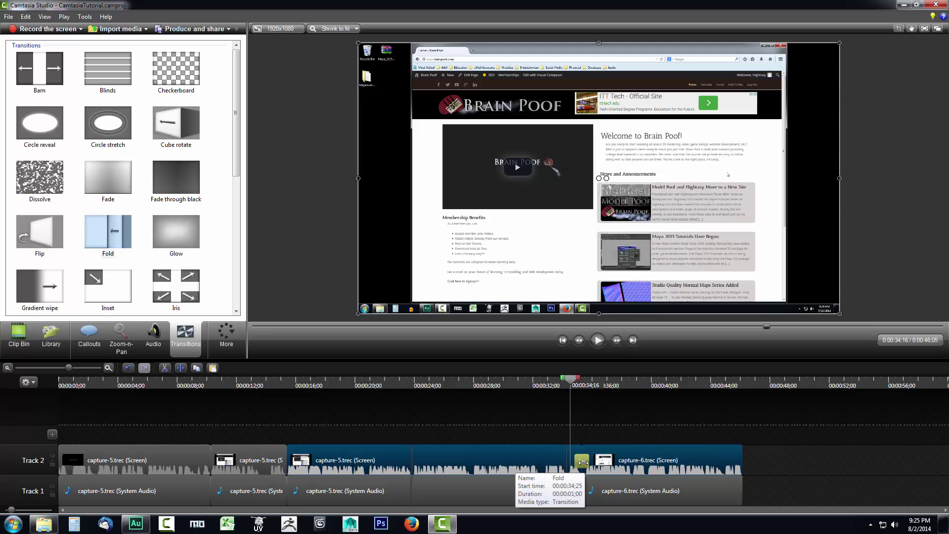
key("Delete")
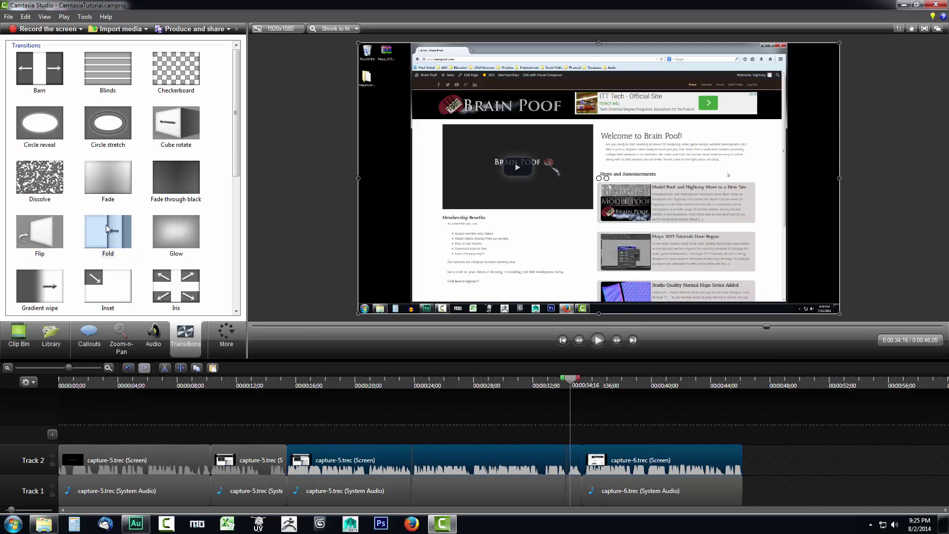
left_click_drag(105, 225, 411, 464)
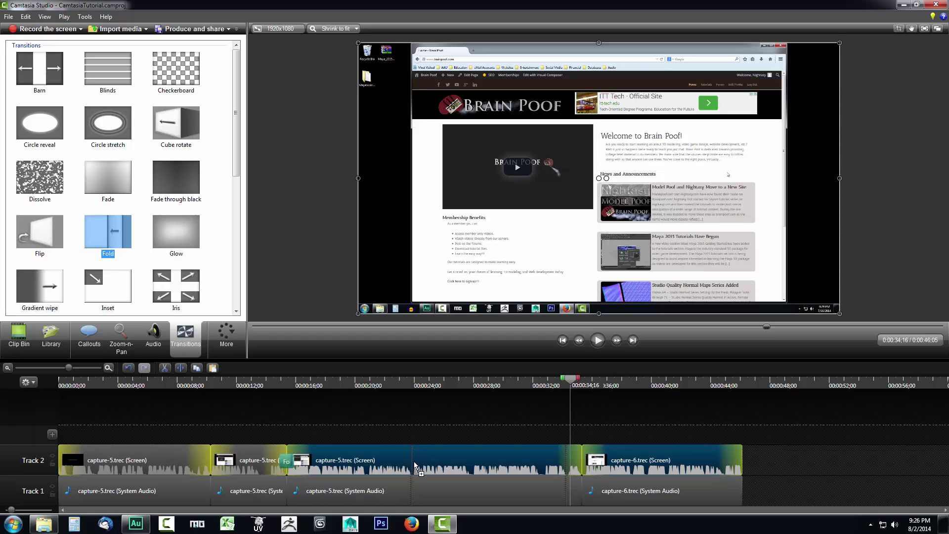
Drop the Fold transition onto the start of the capture-6.trec clip on Track 2.
left_click_drag(404, 460, 736, 464)
left_click_drag(735, 464, 562, 457)
left_click_drag(542, 456, 620, 463)
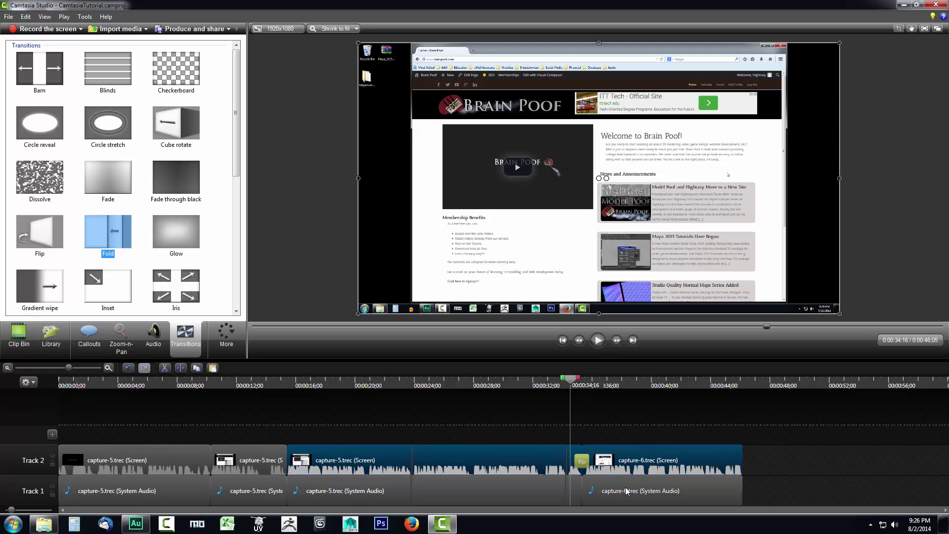
left_click(597, 340)
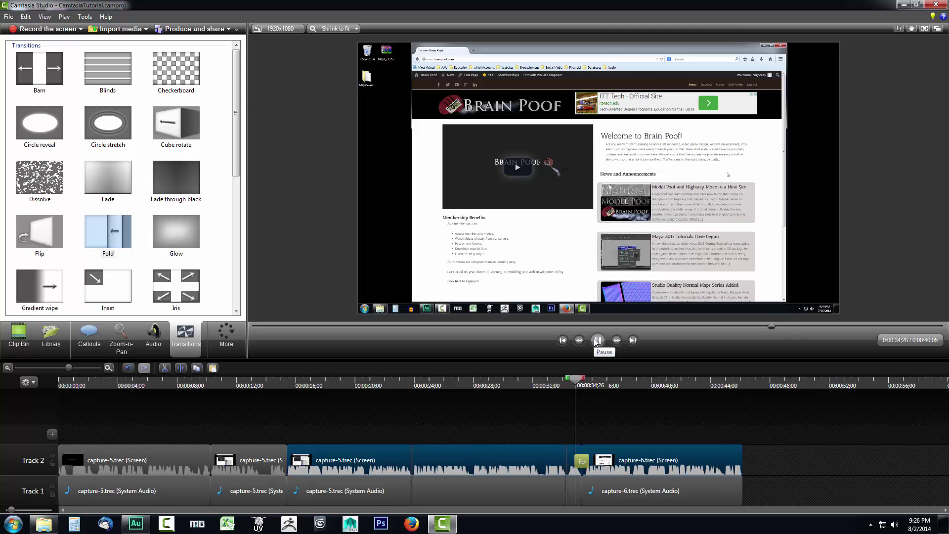
left_click(597, 340)
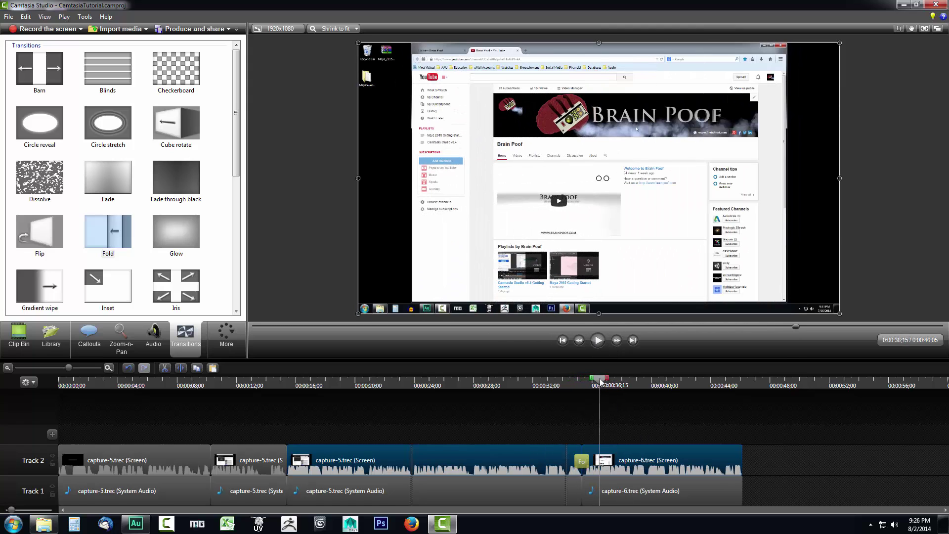
left_click_drag(599, 380, 576, 381)
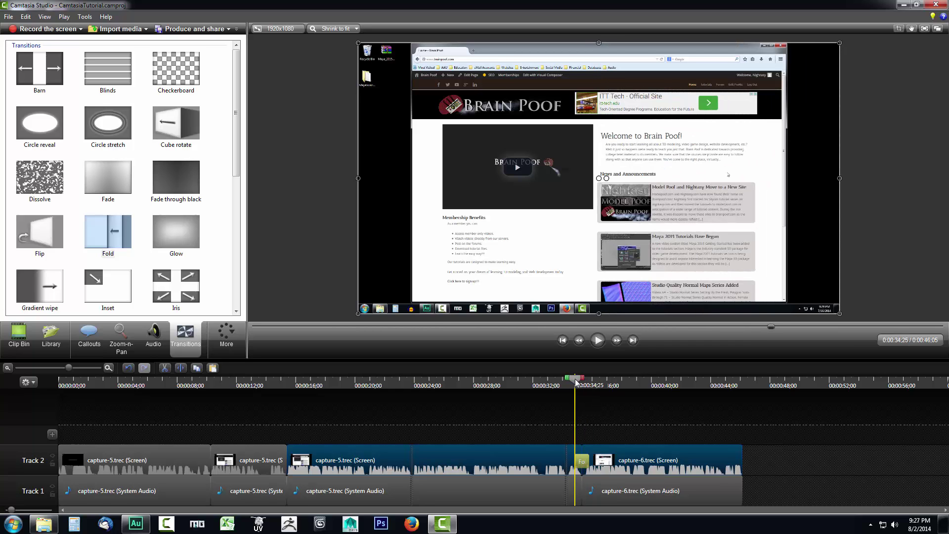
left_click(619, 344)
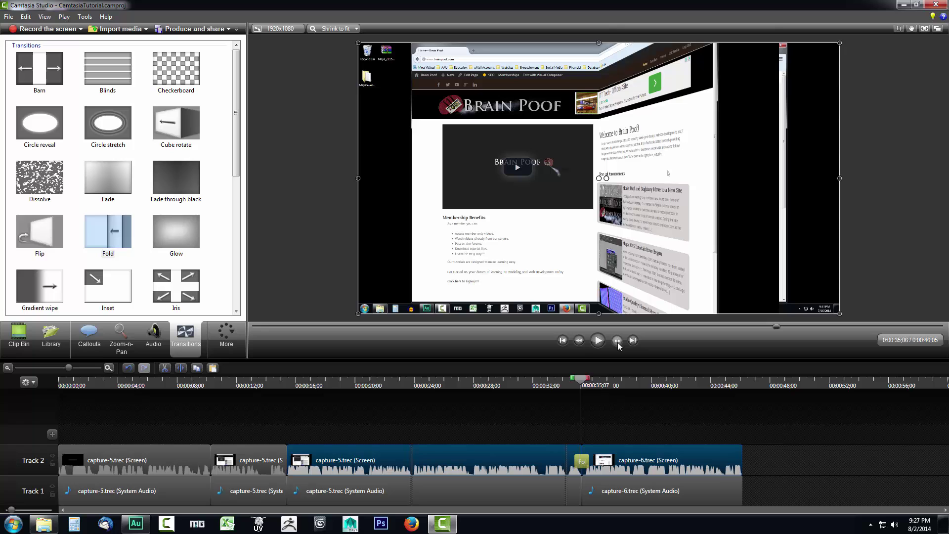
left_click(617, 340)
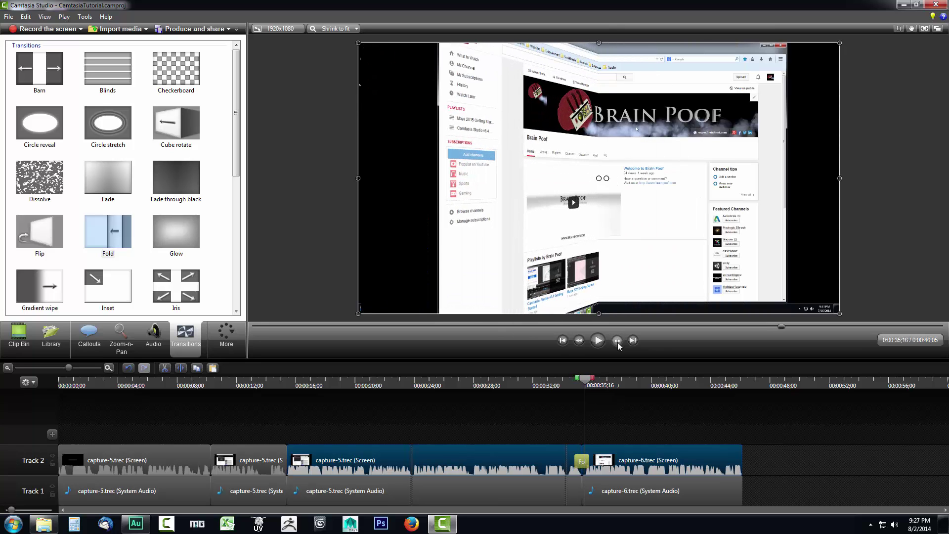
left_click(618, 341)
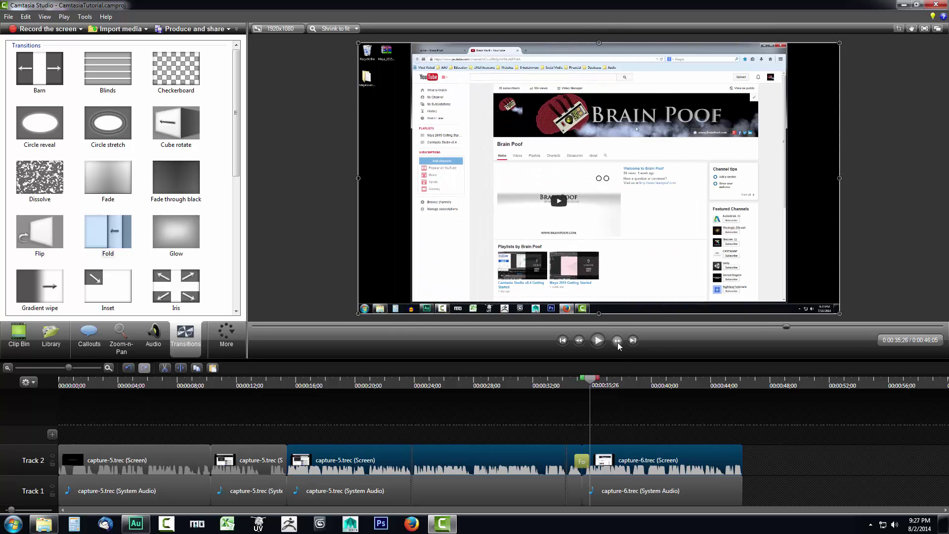
left_click(617, 341)
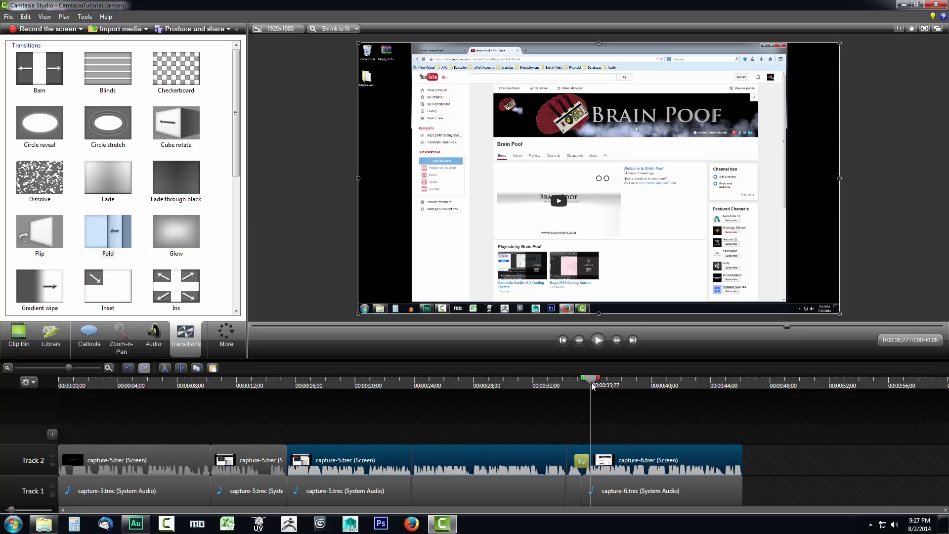
left_click_drag(591, 381, 688, 379)
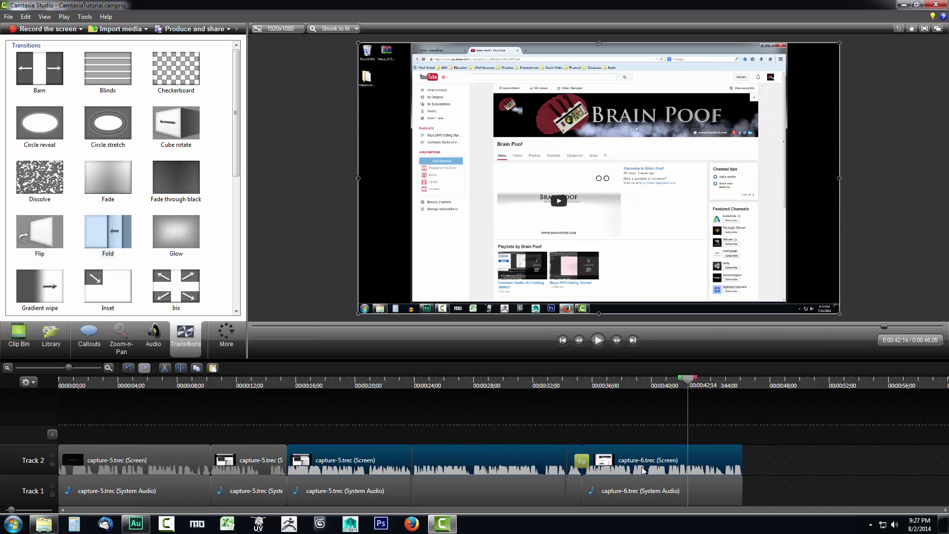
Import Watch_Dogs 140607_201411.mp4 from the Desktop into the Clip Bin via Import media.
left_click(16, 345)
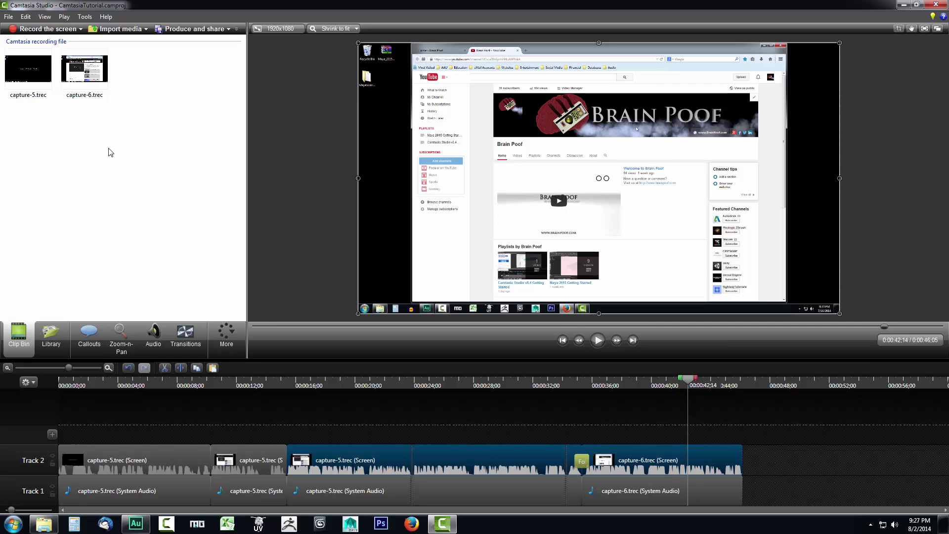
left_click(125, 30)
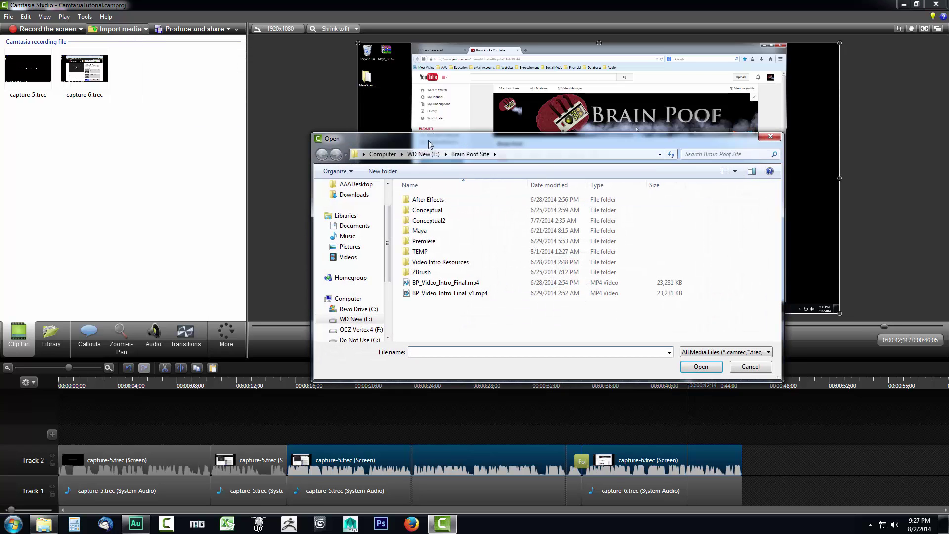
left_click(751, 367)
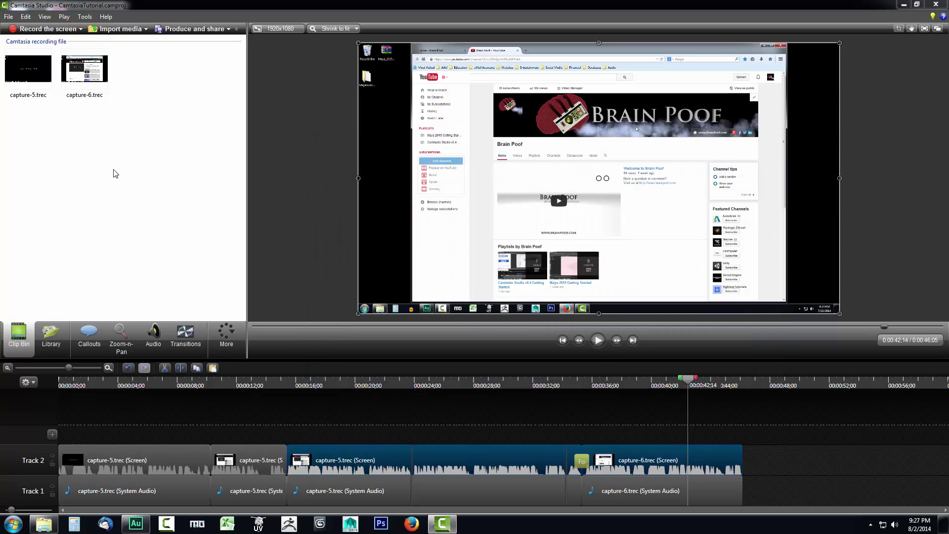
right_click(113, 170)
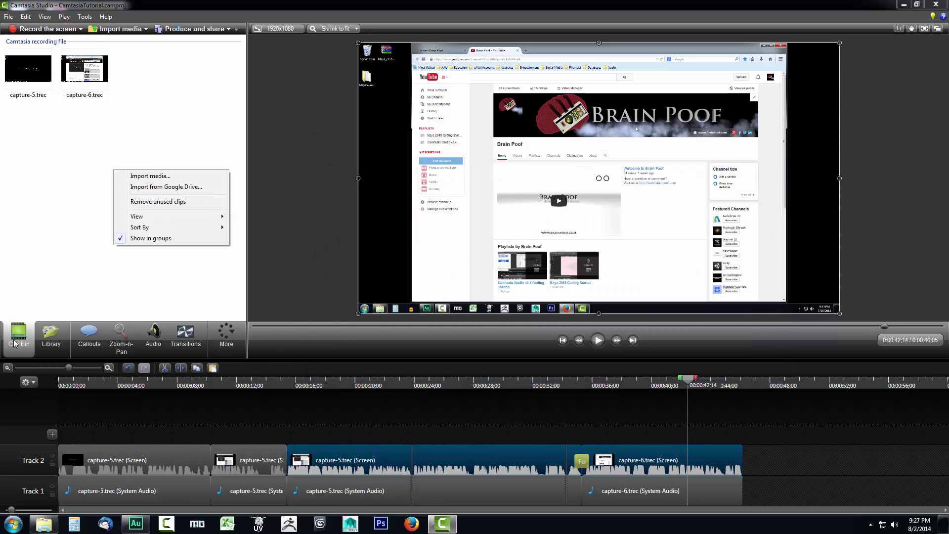
left_click(166, 175)
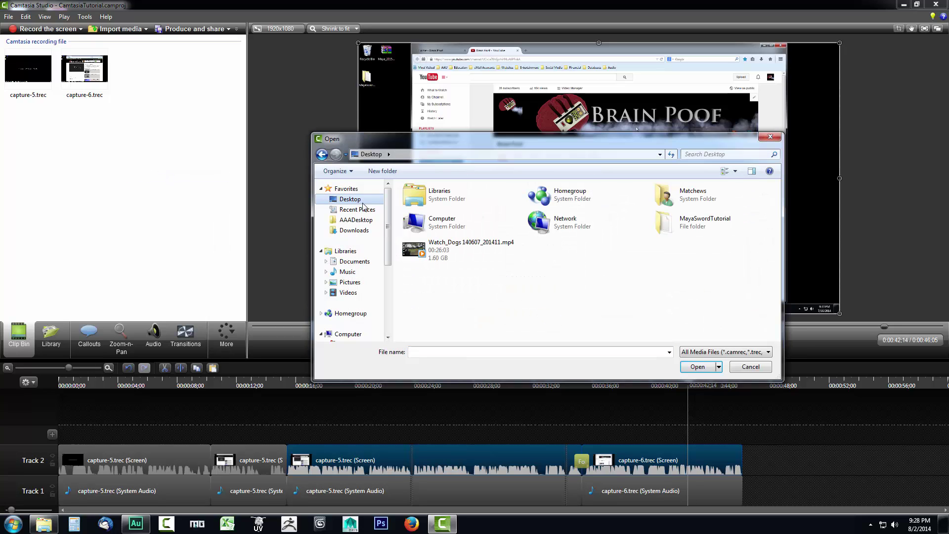
left_click(441, 254)
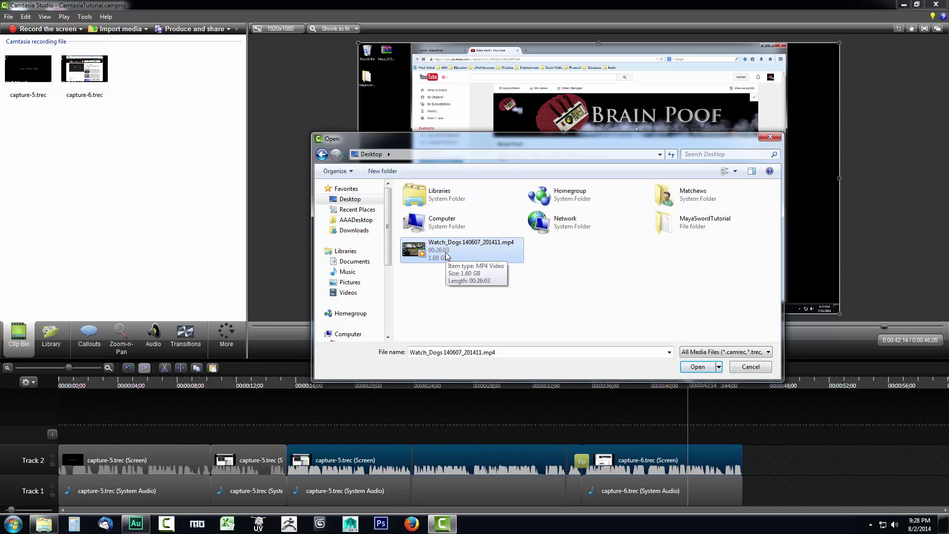
left_click(697, 366)
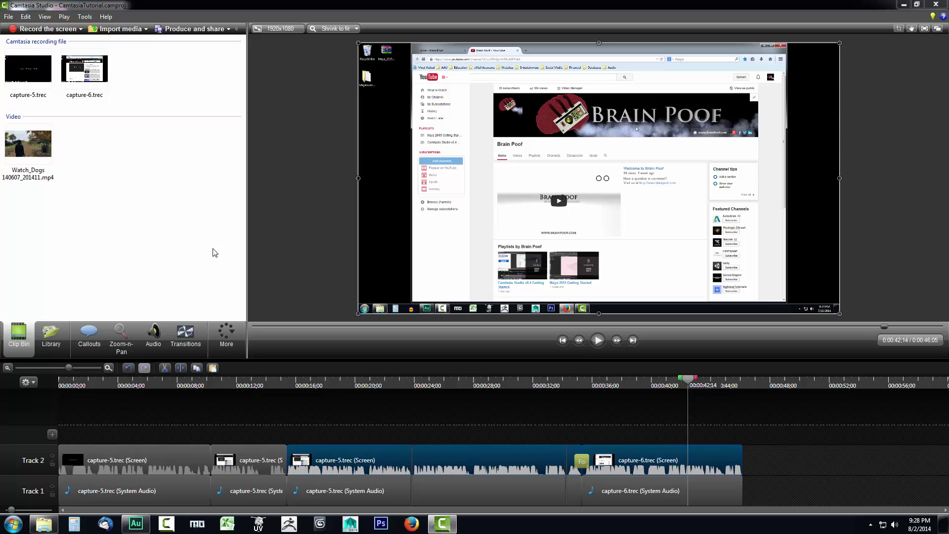
Drag Watch_Dogs 140607_201411.mp4 onto Track 2 right after capture-6.trec, playhead near its end.
left_click(28, 148)
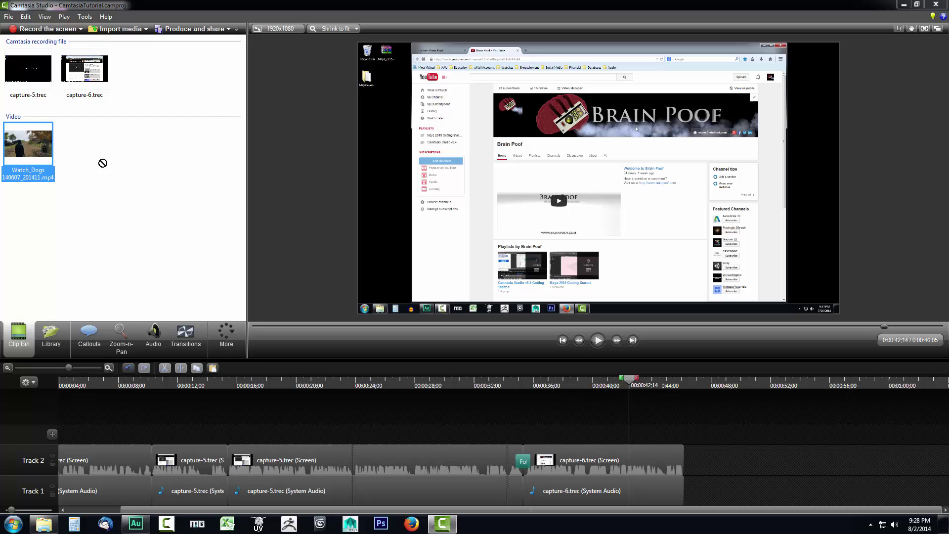
left_click_drag(748, 463, 723, 463)
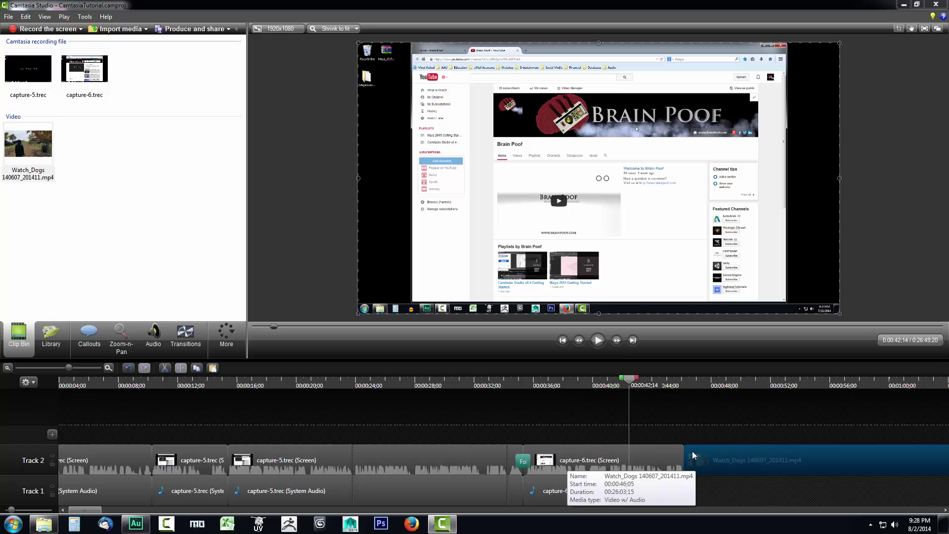
left_click_drag(631, 380, 672, 391)
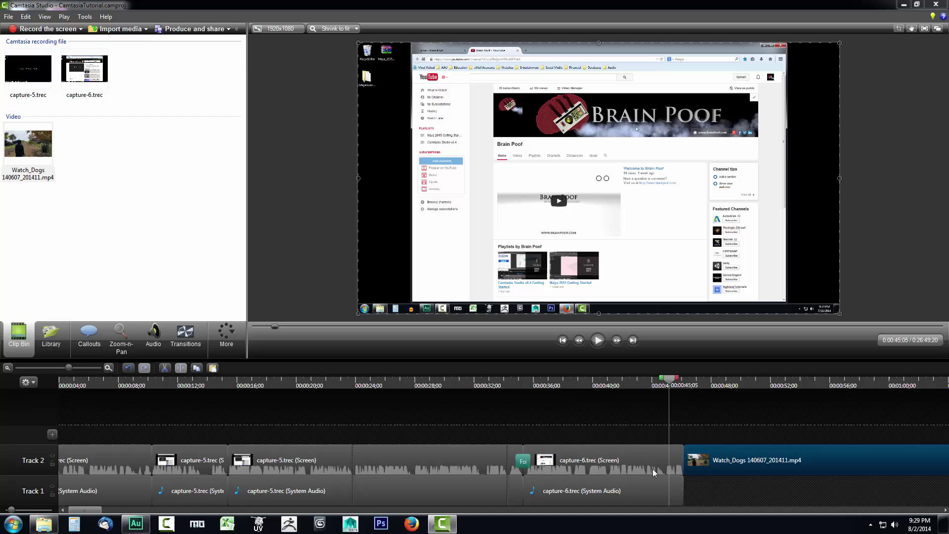
Drop the Barn transition on the boundary between capture-6.trec and the Watch_Dogs clip.
left_click(187, 342)
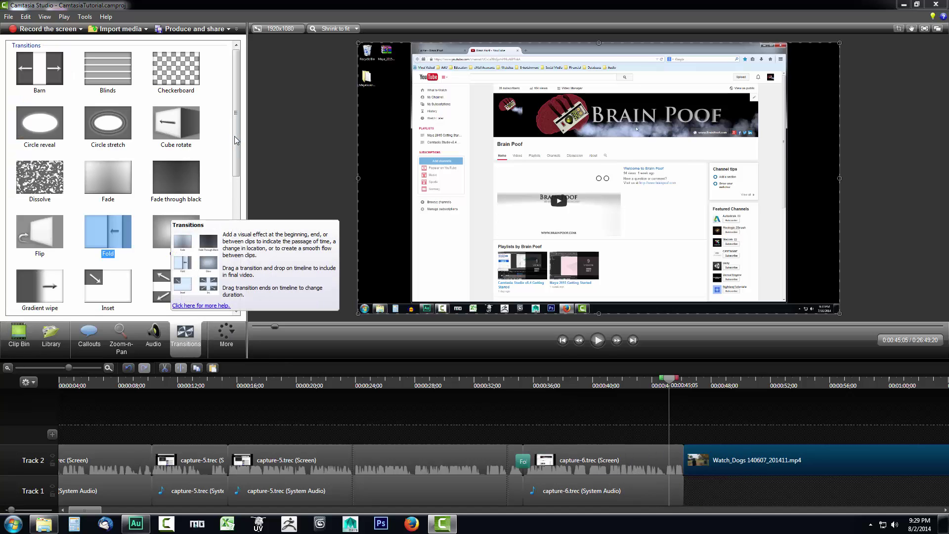
left_click_drag(238, 145, 231, 125)
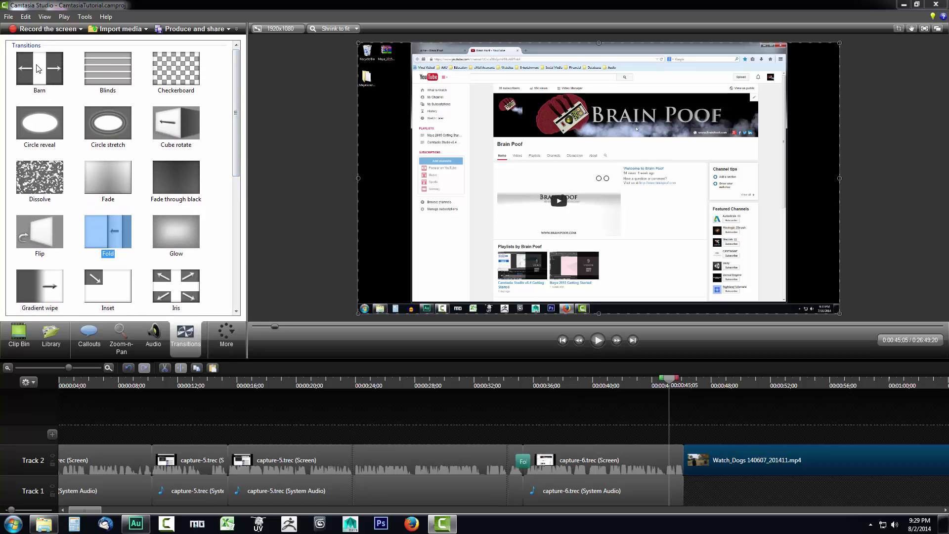
left_click_drag(38, 68, 493, 336)
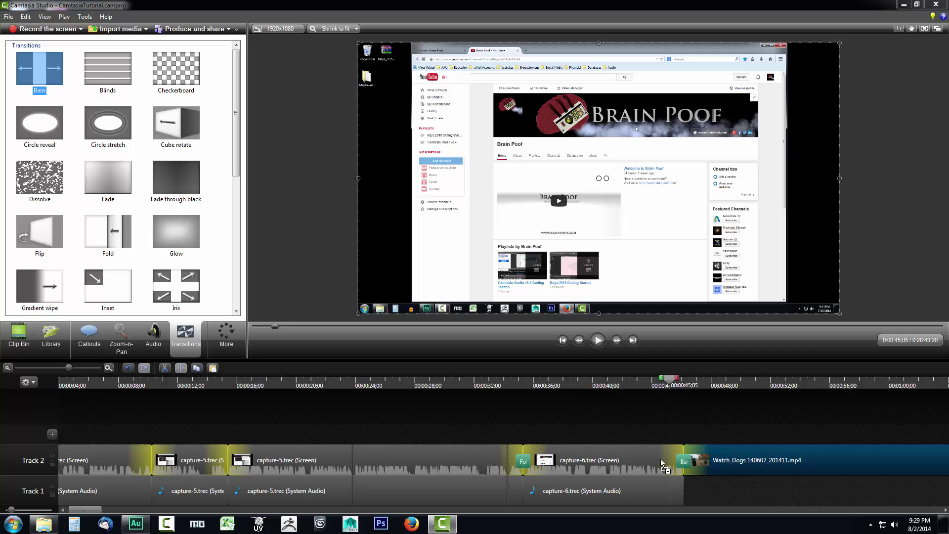
left_click_drag(684, 472, 685, 472)
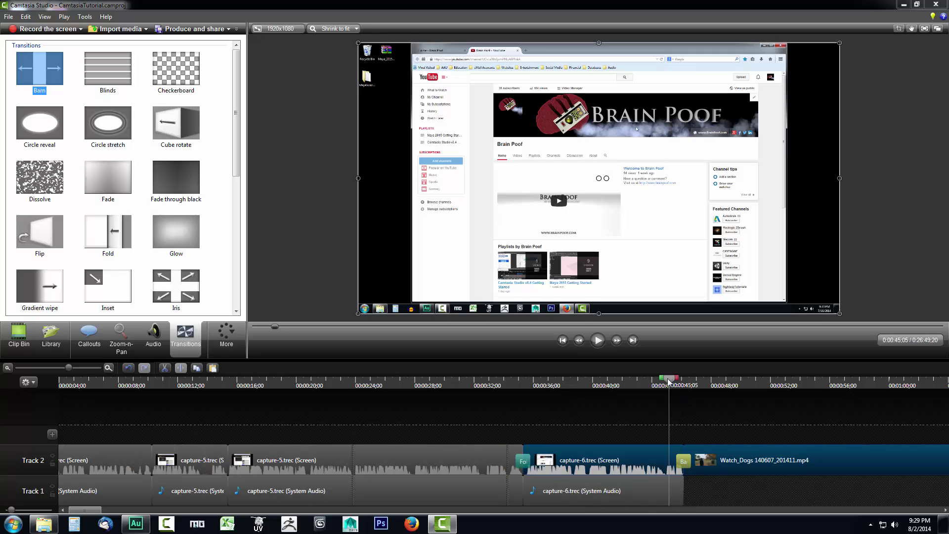
left_click_drag(671, 382, 669, 383)
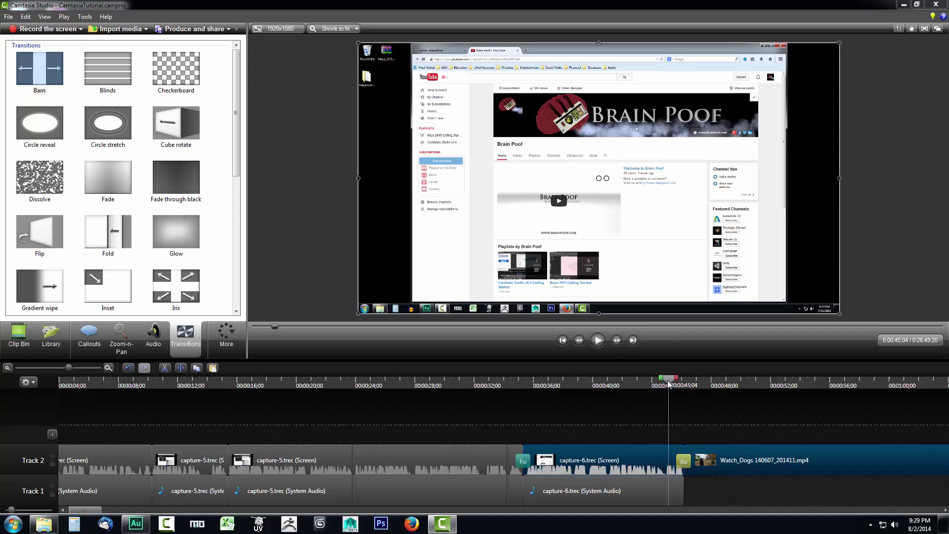
Zoom in and play the one-second Barn transition at 0:00:45;20 into the gameplay.
left_click(597, 340)
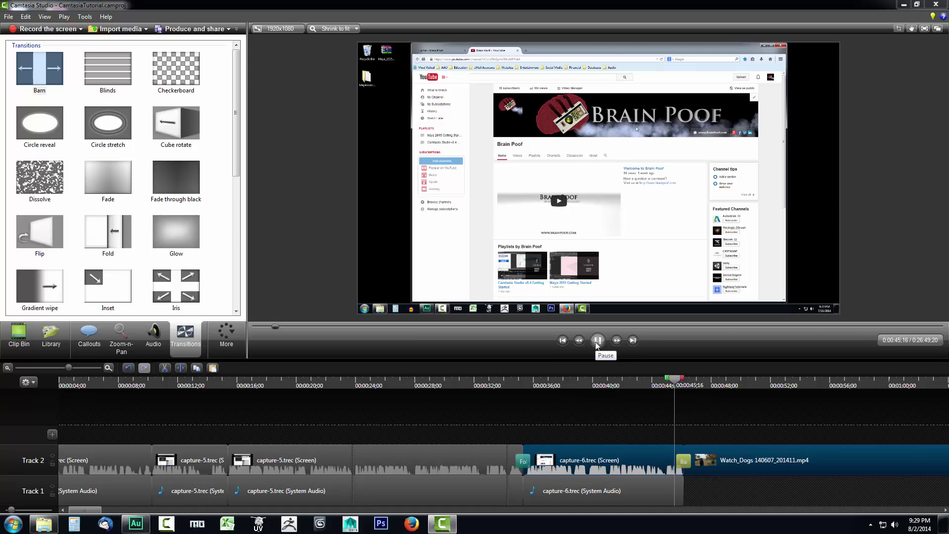
left_click(597, 341)
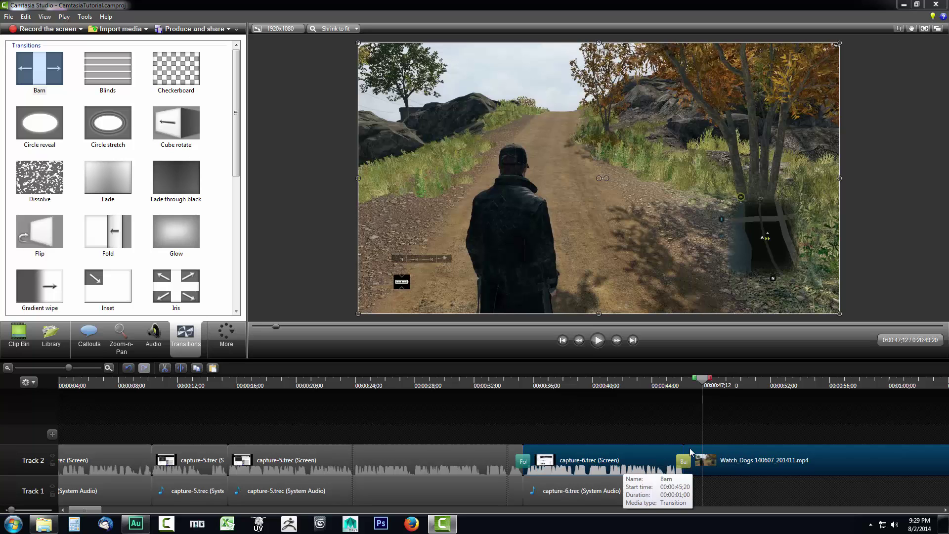
left_click_drag(703, 383, 674, 383)
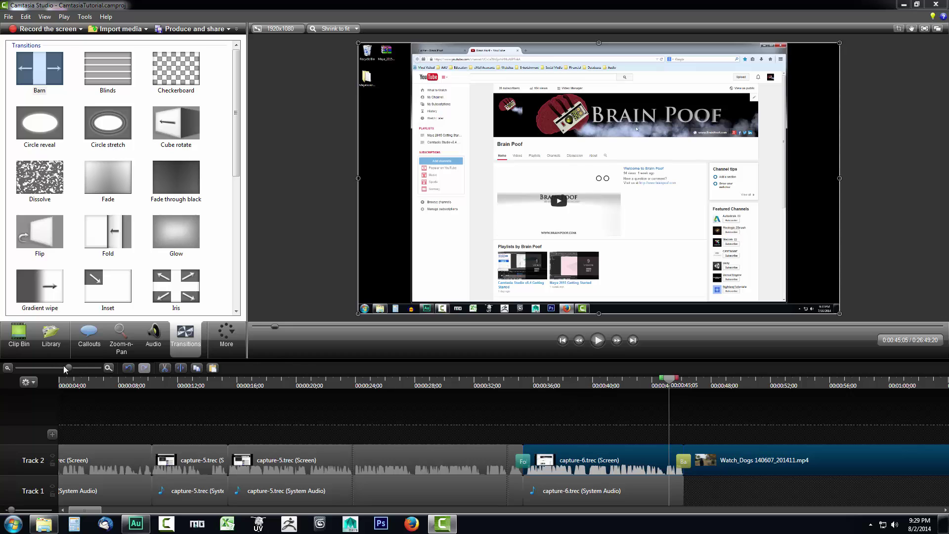
left_click_drag(70, 368, 74, 368)
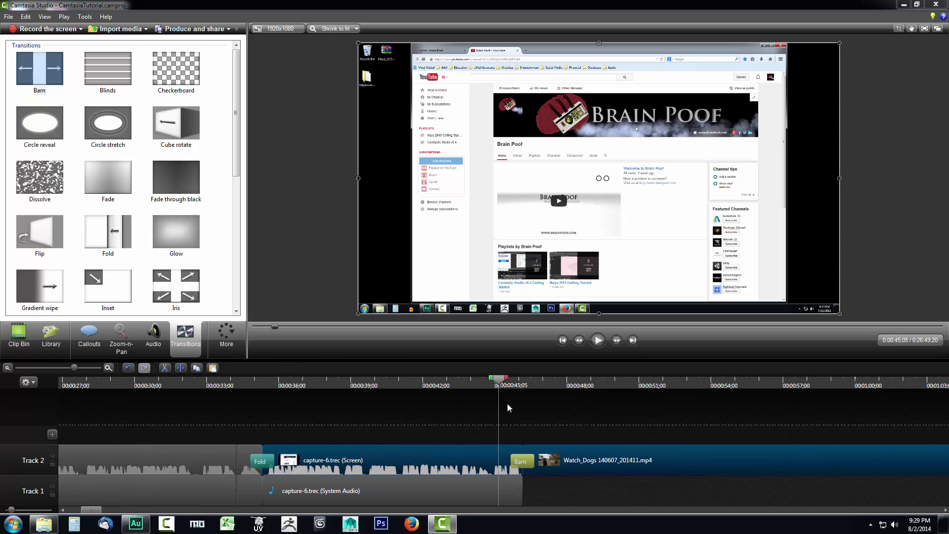
mouse_move(501, 386)
left_mouse_down()
mouse_move(511, 386)
mouse_move(500, 385)
left_mouse_up()
left_click(598, 340)
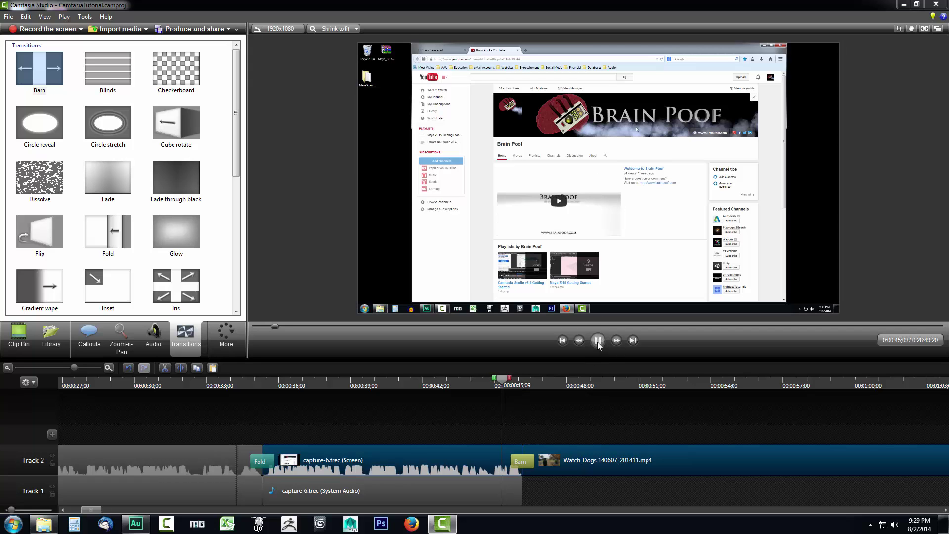
left_click(542, 461)
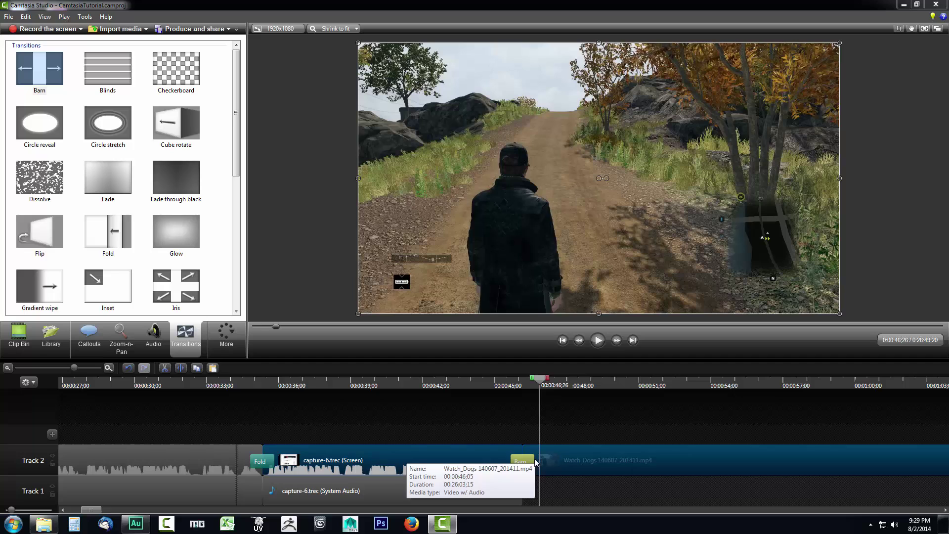
Lengthen the Barn transition to about four seconds and preview it.
left_click_drag(534, 459, 528, 460)
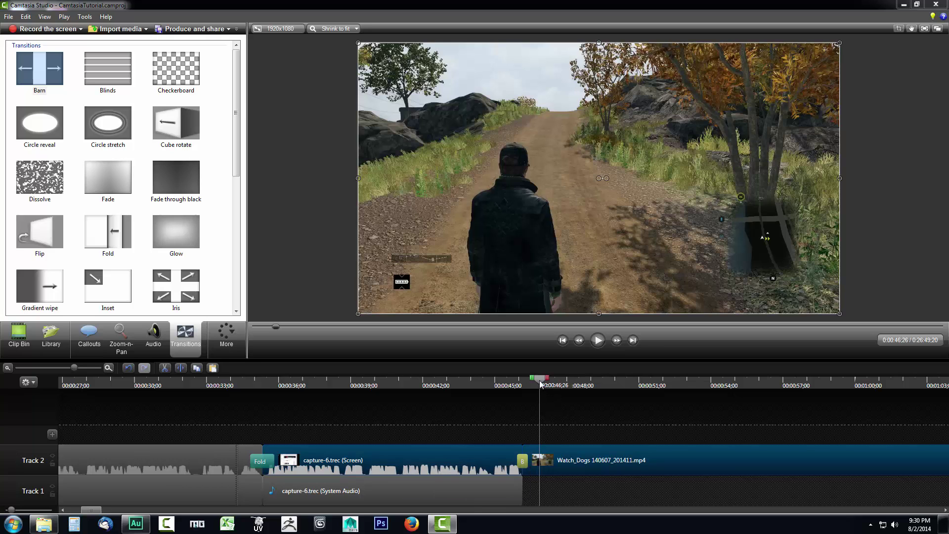
left_click_drag(541, 383, 507, 386)
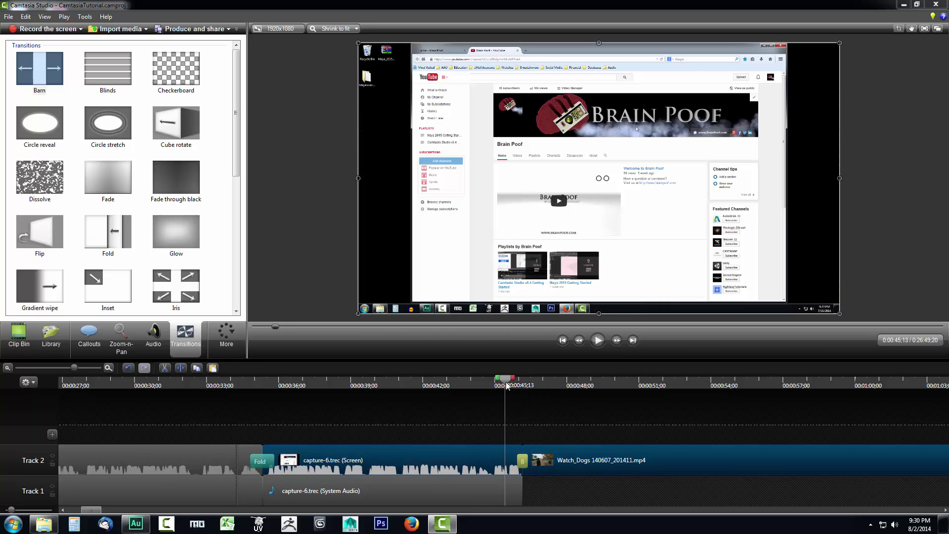
left_click(598, 340)
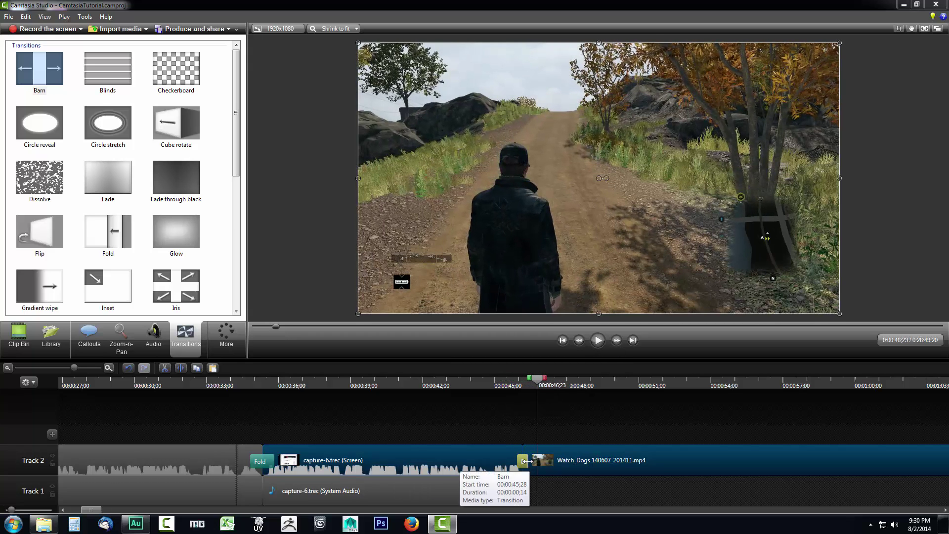
left_click_drag(524, 461, 575, 463)
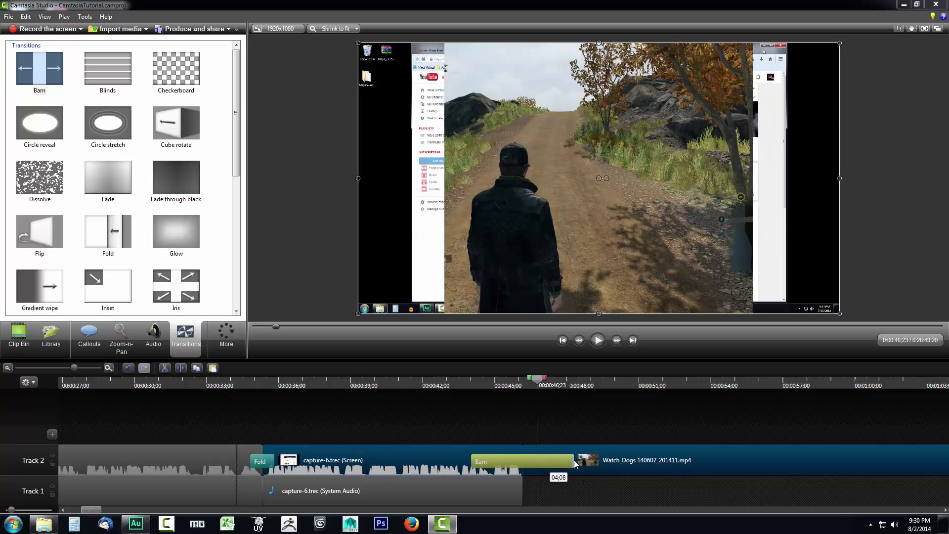
left_click_drag(521, 381, 442, 381)
left_click(595, 343)
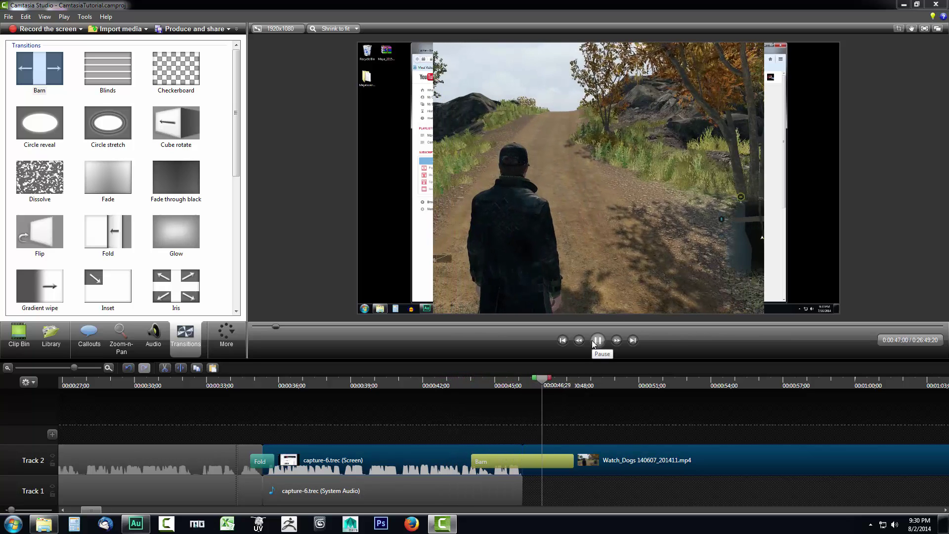
Stop the preview and delete the Barn transition.
left_click(594, 342)
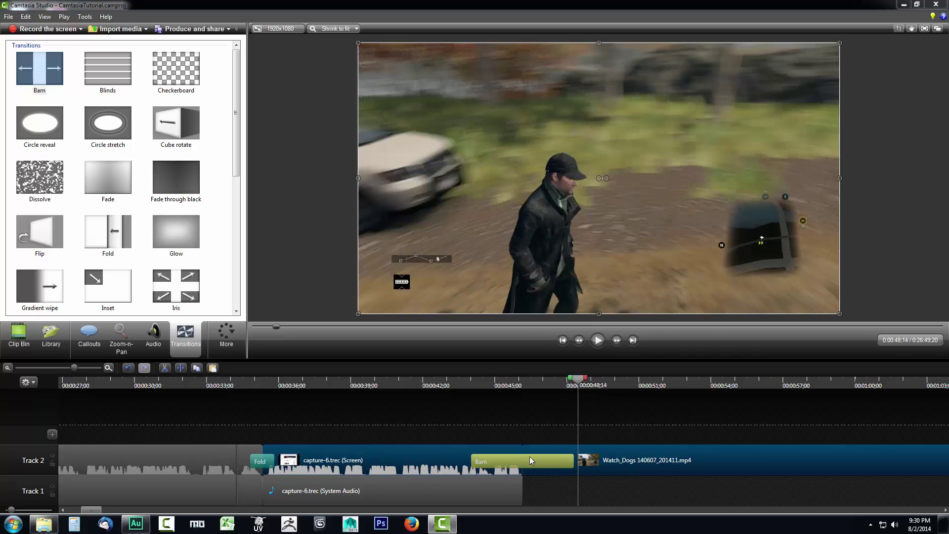
key("Delete")
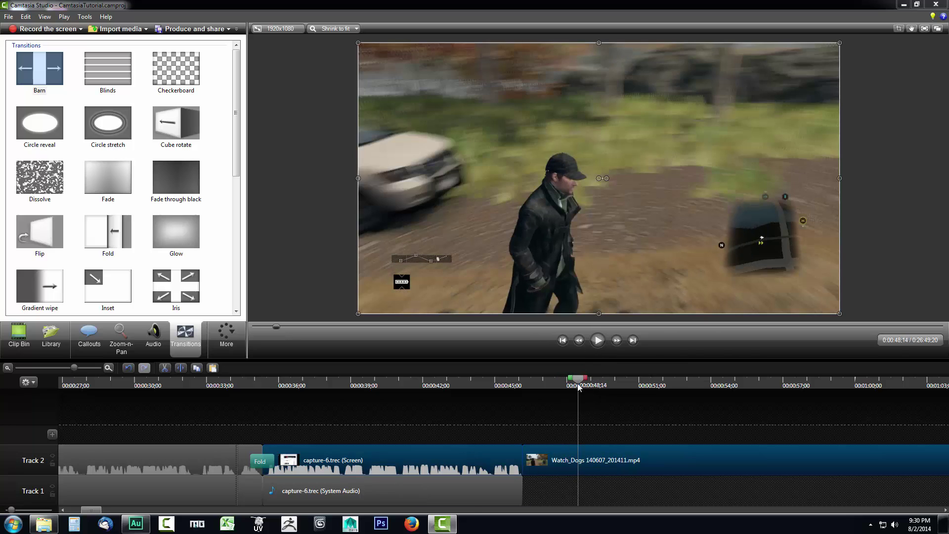
left_click_drag(579, 388, 539, 395)
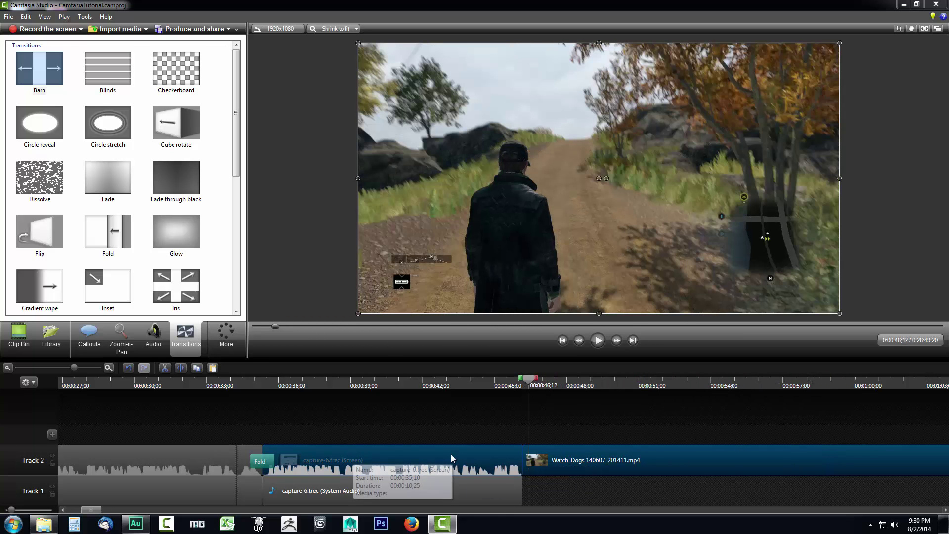
Add Barn between capture-6.trec and the Watch_Dogs clip again and shorten it.
left_click_drag(38, 82, 391, 343)
left_click_drag(512, 459, 520, 460)
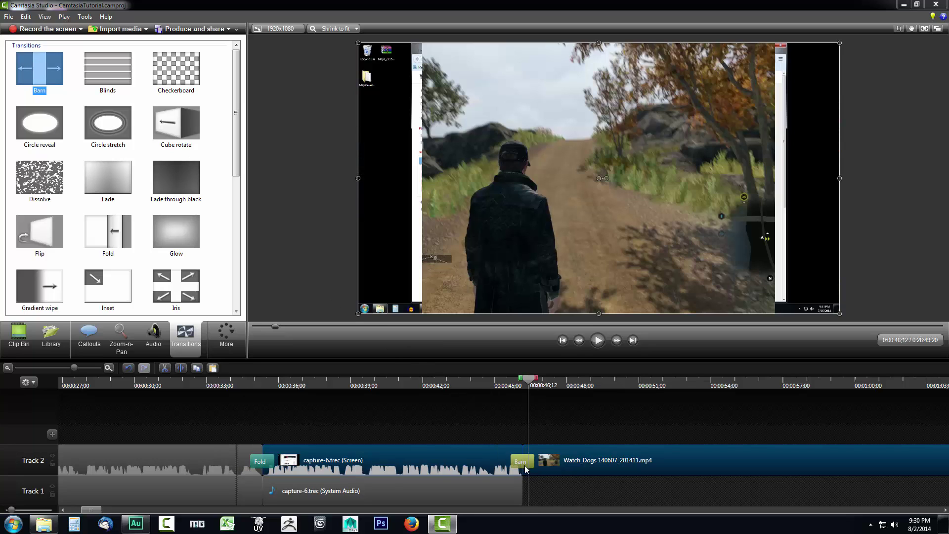
left_click(533, 460)
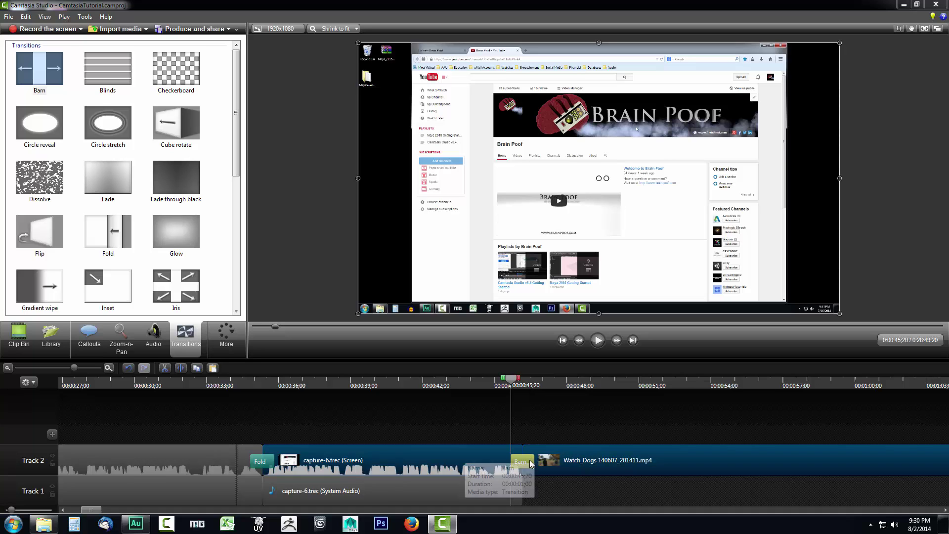
mouse_move(535, 460)
left_mouse_down()
mouse_move(551, 460)
mouse_move(527, 460)
left_mouse_up()
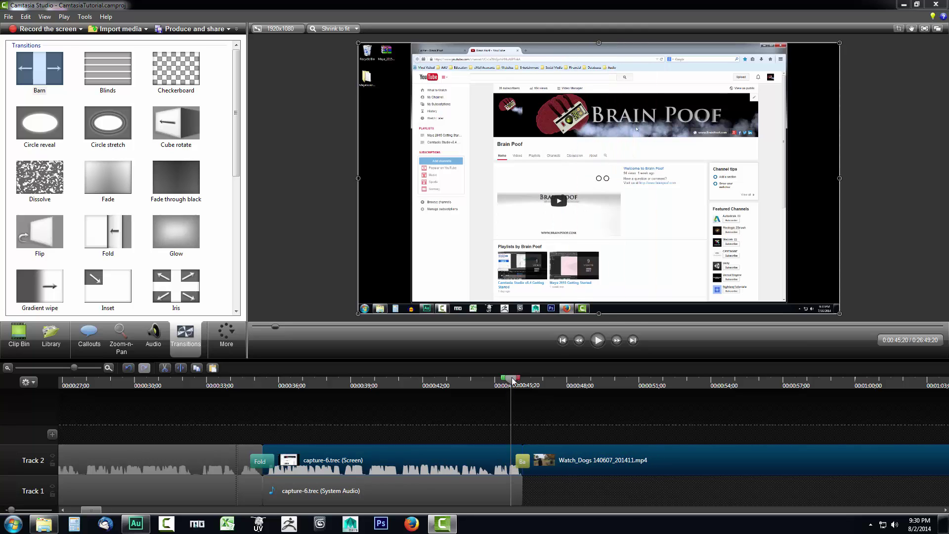
Scrub the playhead through later parts of the gameplay footage to review.
left_click_drag(512, 379, 747, 393)
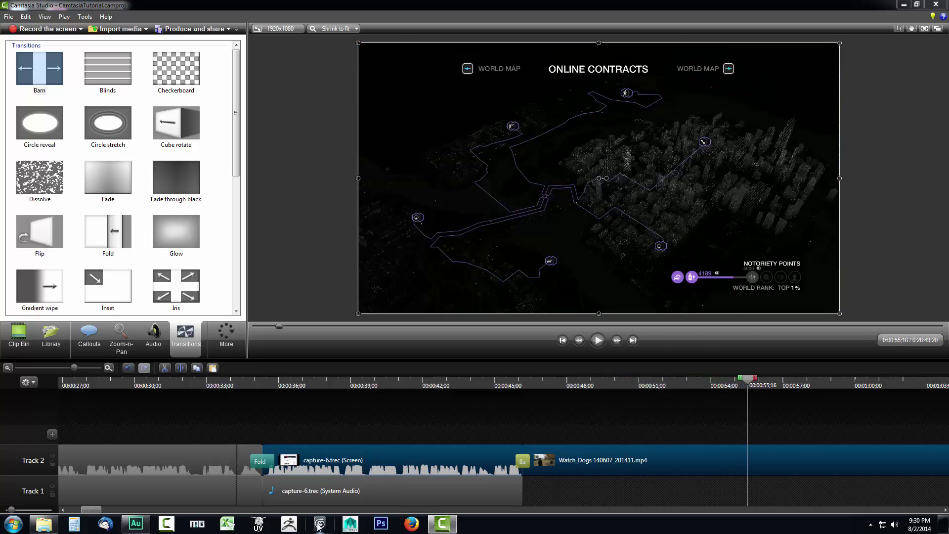
left_click_drag(89, 512, 100, 512)
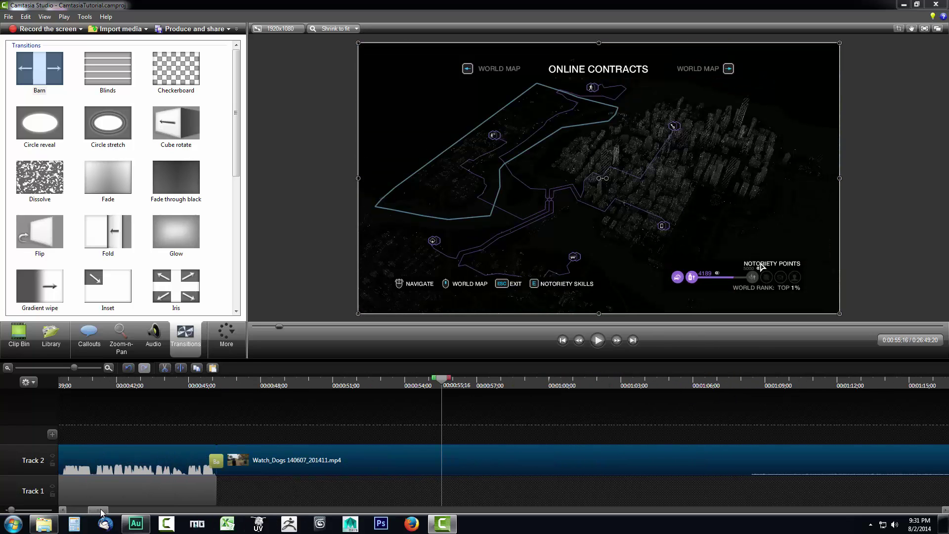
left_click_drag(442, 382, 321, 405)
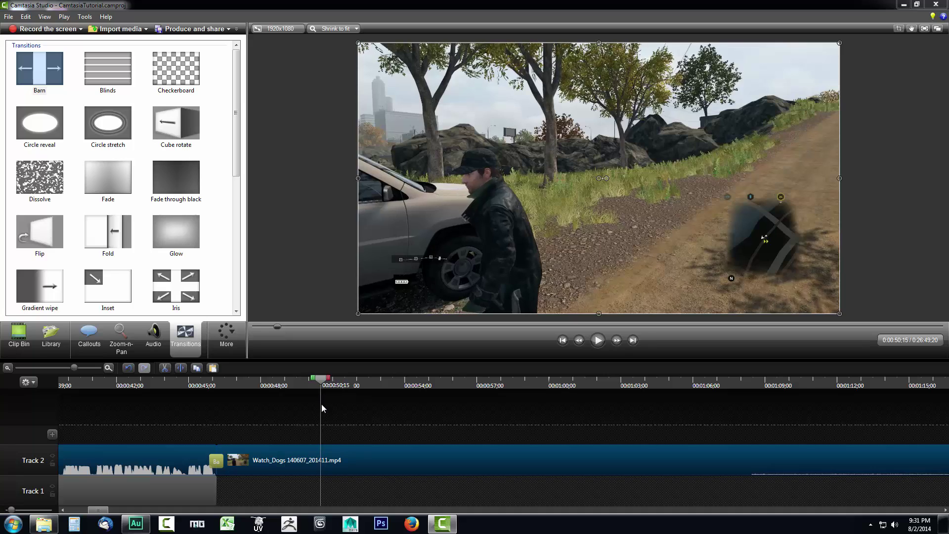
Split the Watch_Dogs clip at the playhead, then scrub ahead to a later cut point.
left_click(324, 449)
left_click(181, 368)
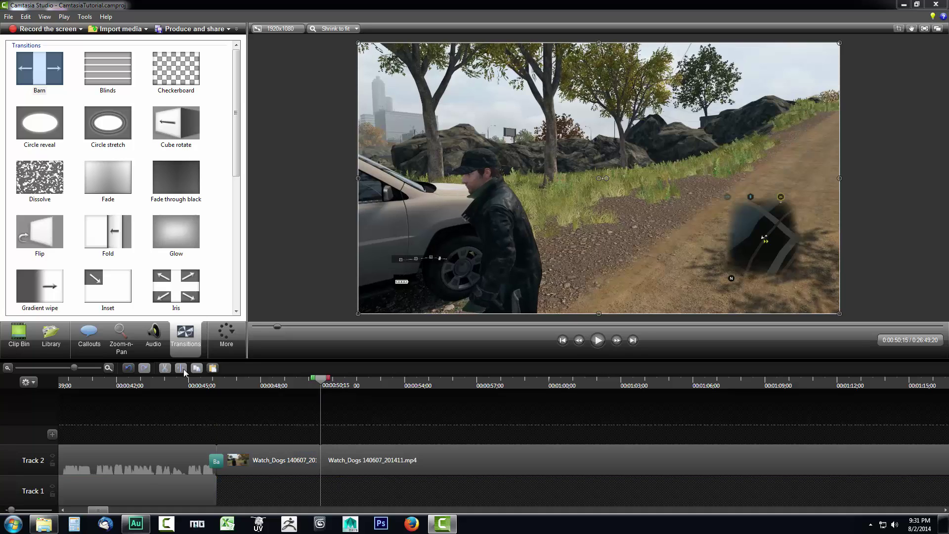
left_click(327, 465)
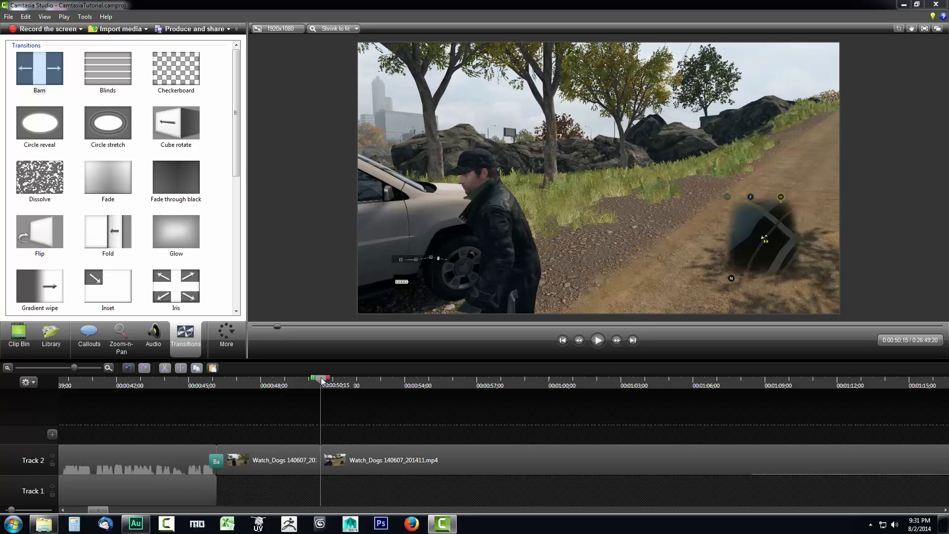
left_click_drag(321, 381, 653, 389)
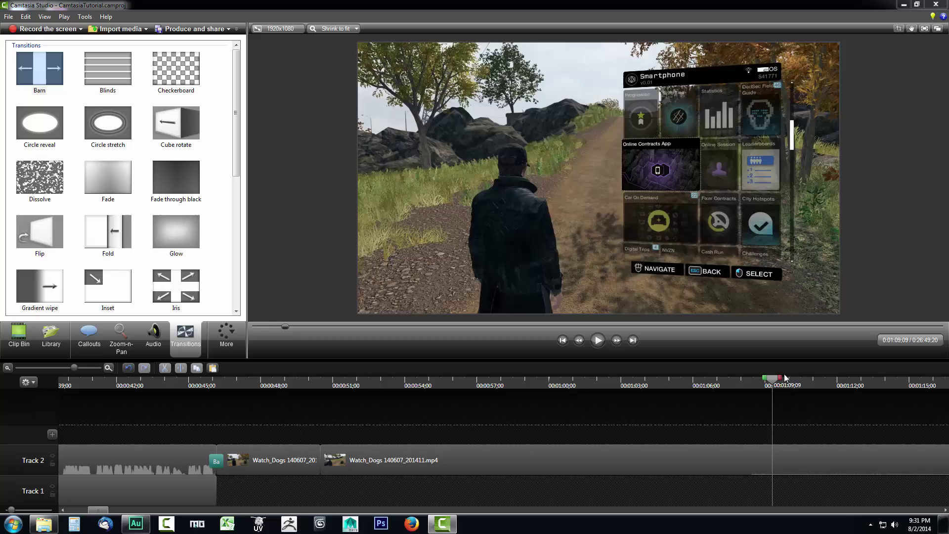
left_click_drag(784, 377, 699, 343)
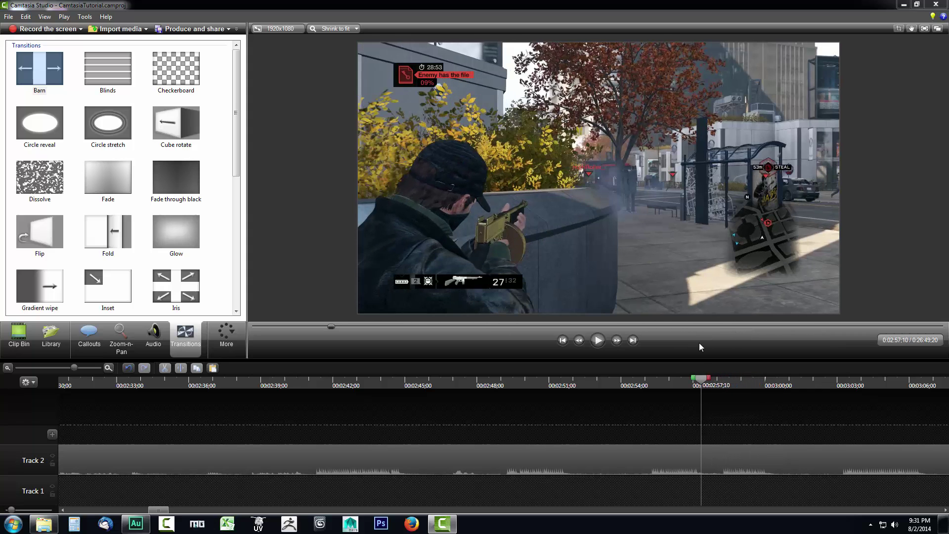
Split at 0:02:57, delete the unwanted part, and slide the later clip left to close the gap.
left_click(710, 448)
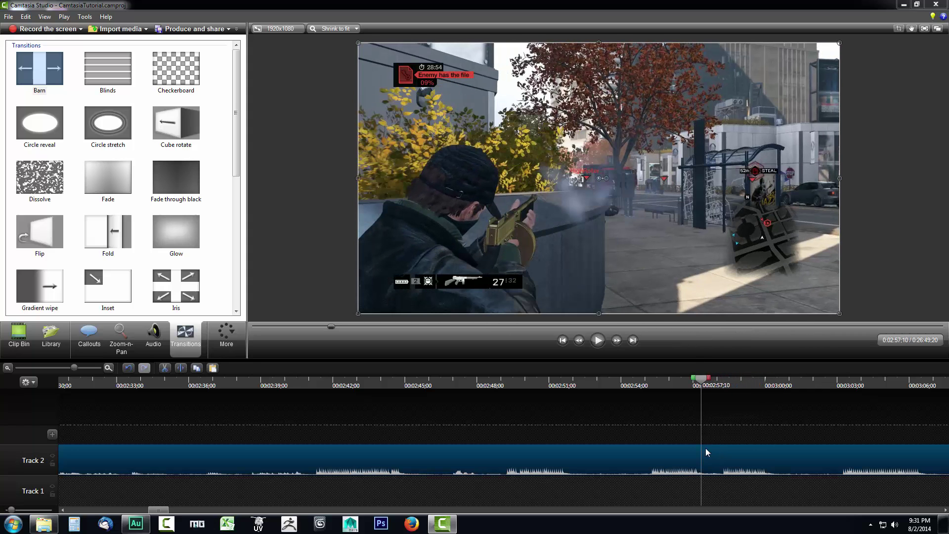
left_click(183, 370)
left_click(299, 464)
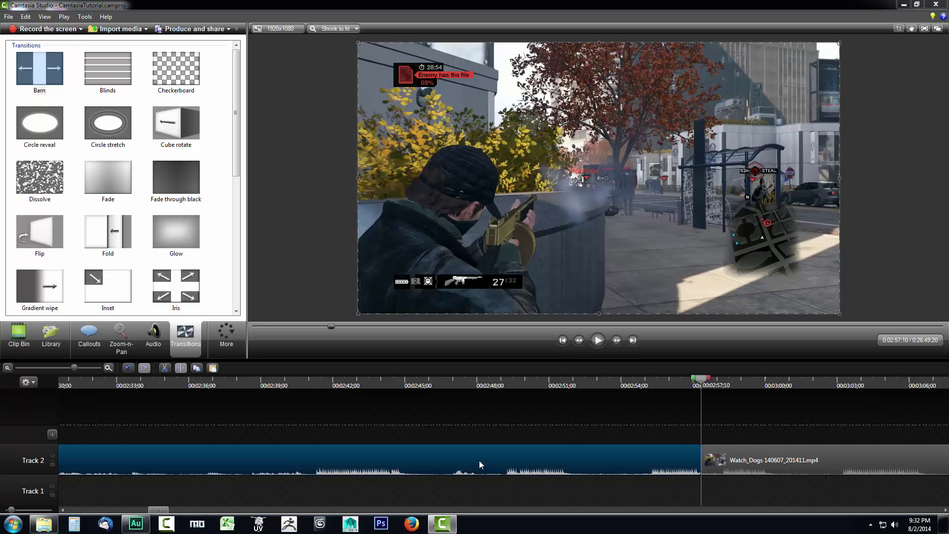
key("Delete")
left_click(792, 467)
left_click_drag(793, 468, 585, 457)
left_click(517, 385)
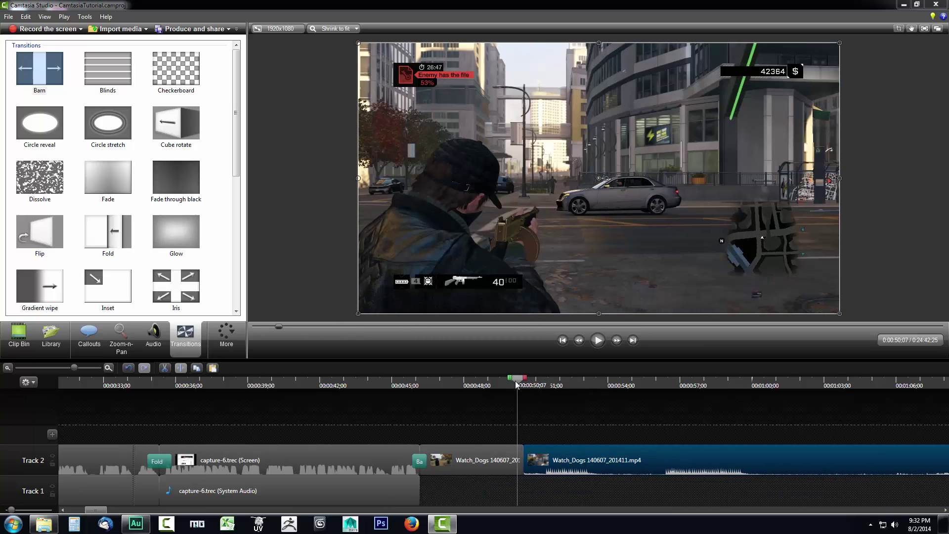
mouse_move(518, 380)
left_mouse_down()
mouse_move(532, 379)
mouse_move(491, 378)
mouse_move(520, 379)
left_mouse_up()
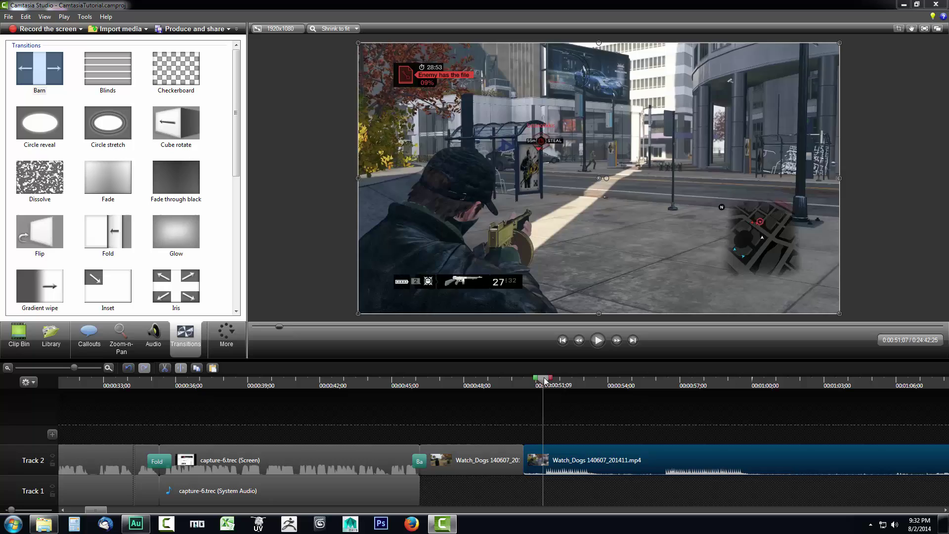
left_click_drag(546, 380, 550, 381)
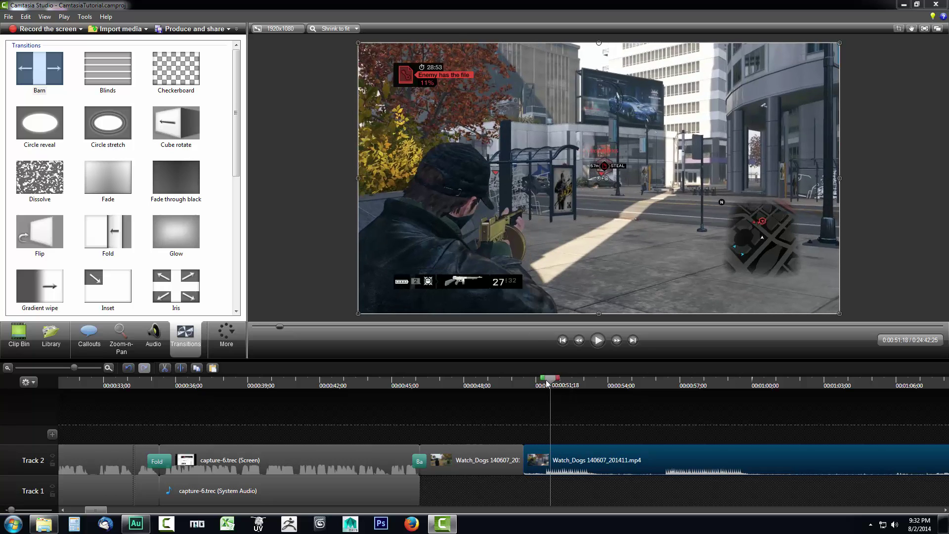
left_click_drag(548, 383, 492, 382)
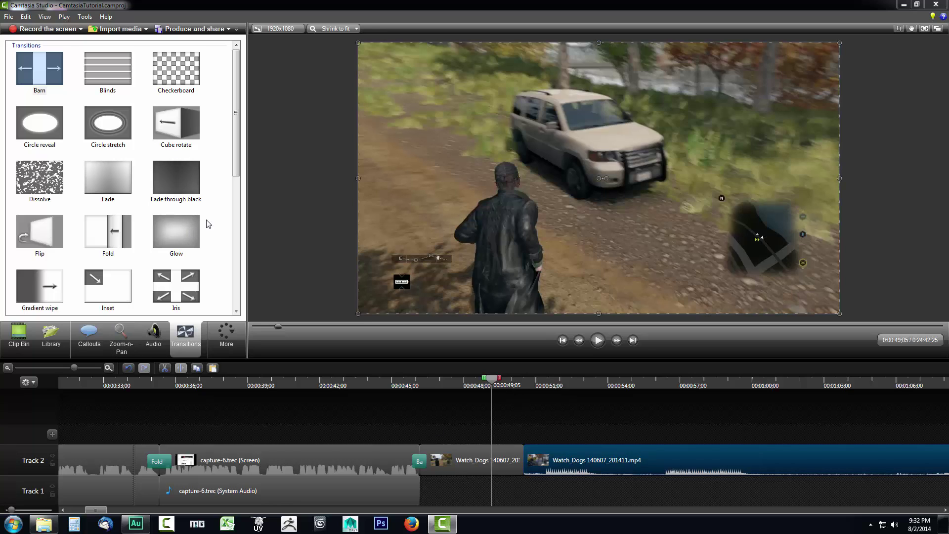
left_click_drag(238, 155, 256, 254)
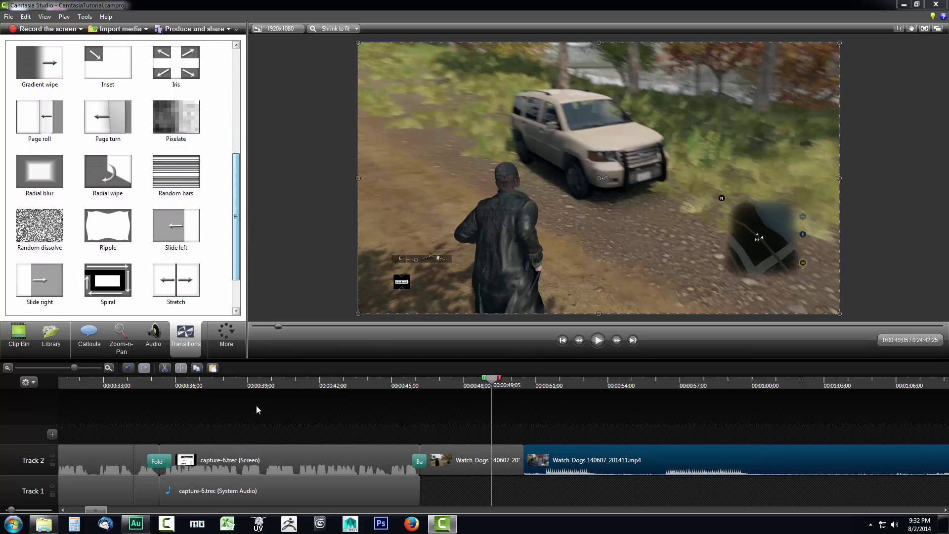
left_click_drag(242, 216, 242, 238)
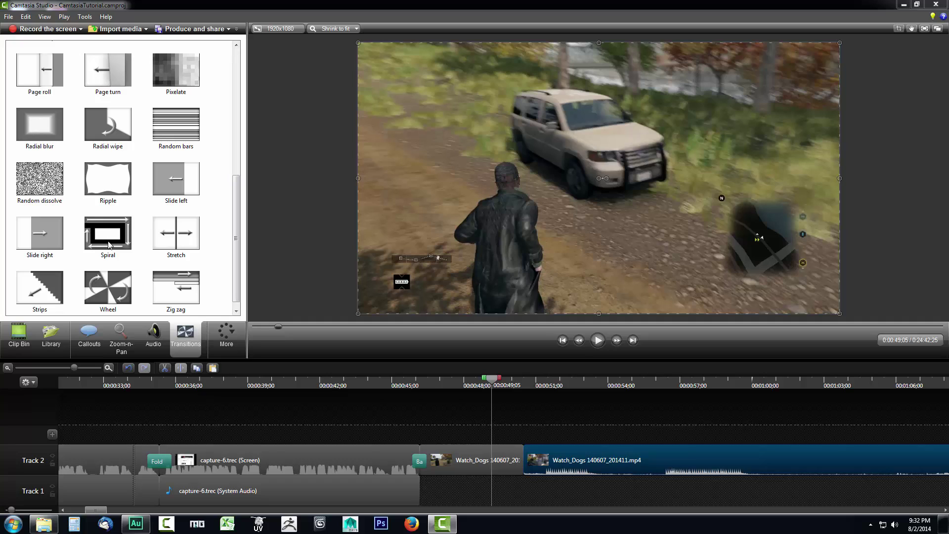
Place the Spiral transition on the cut between the two Watch_Dogs clips.
left_click(110, 242)
left_click_drag(110, 242, 106, 238)
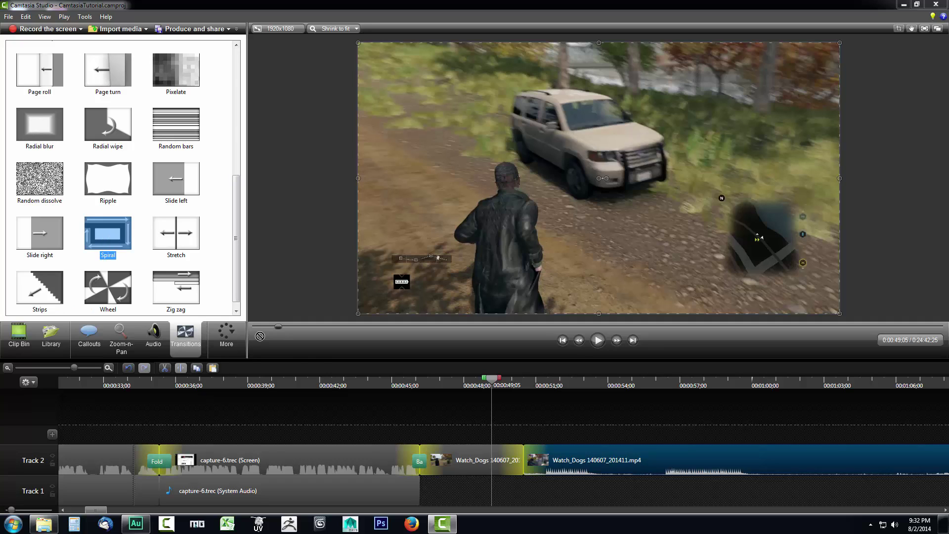
left_click_drag(259, 336, 522, 461)
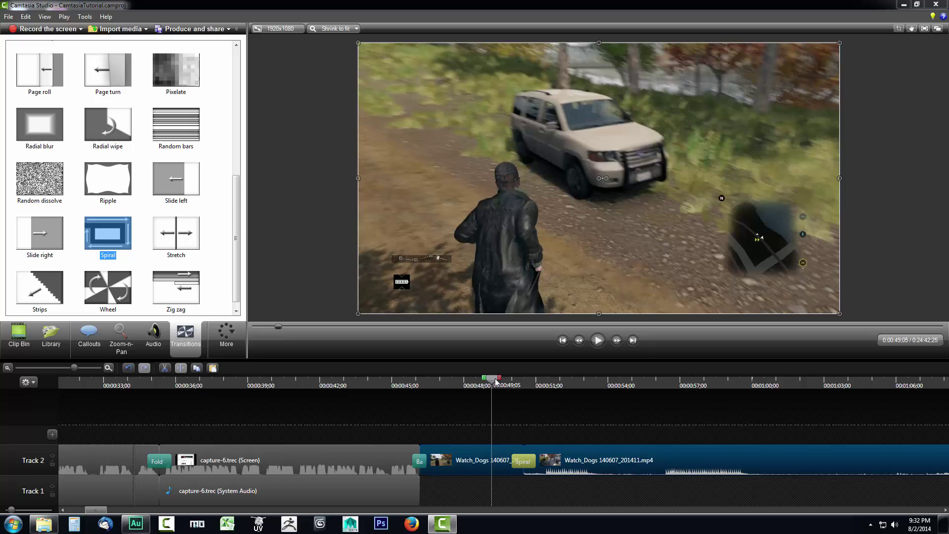
Preview the Spiral transition, then drag its right edge to lengthen it.
left_click(599, 341)
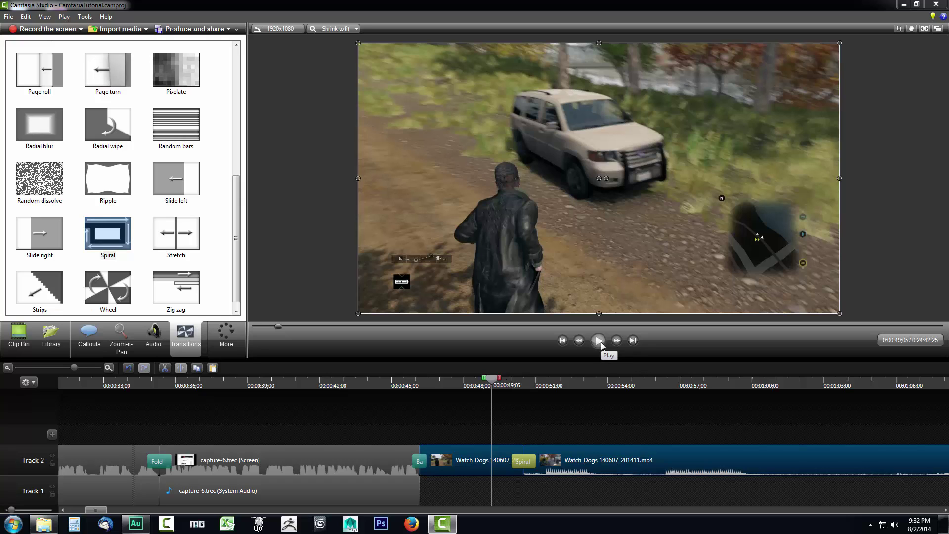
left_click(598, 341)
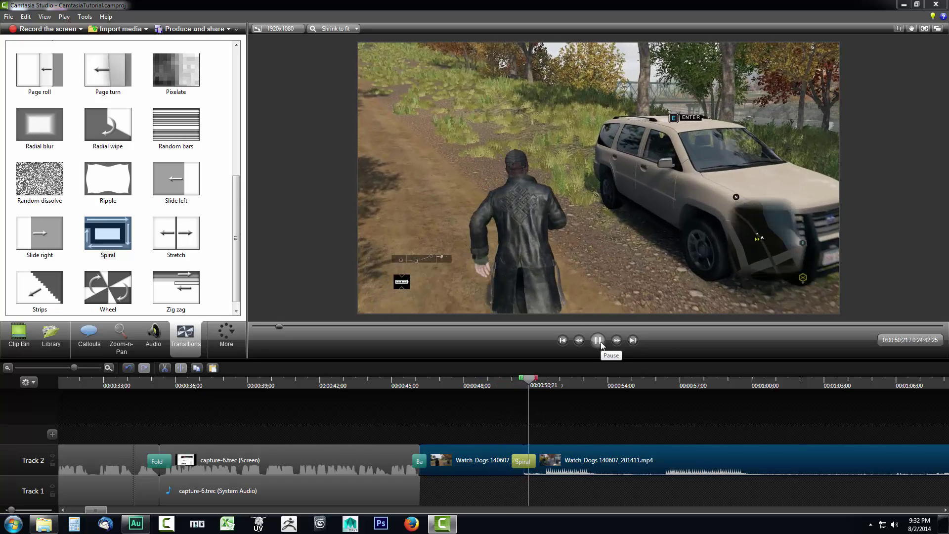
left_click(599, 340)
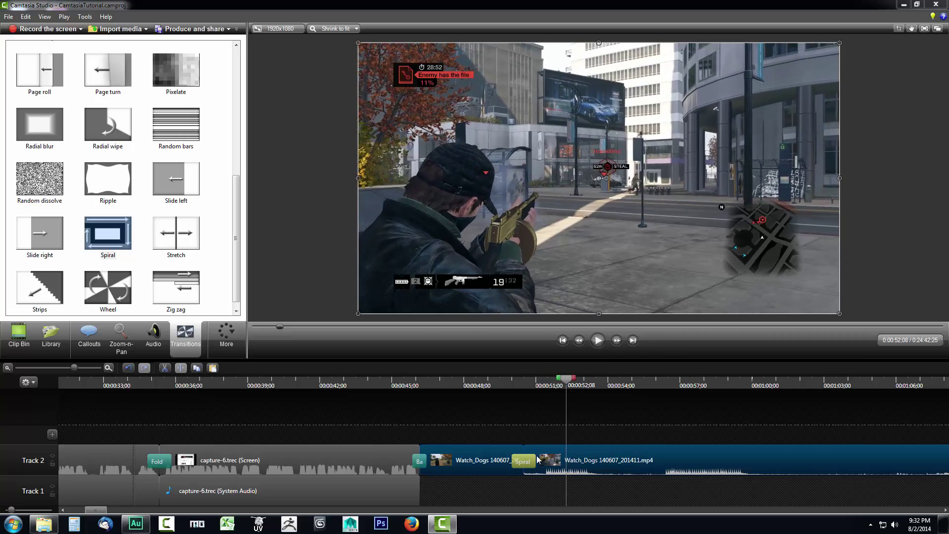
left_click_drag(568, 386, 494, 385)
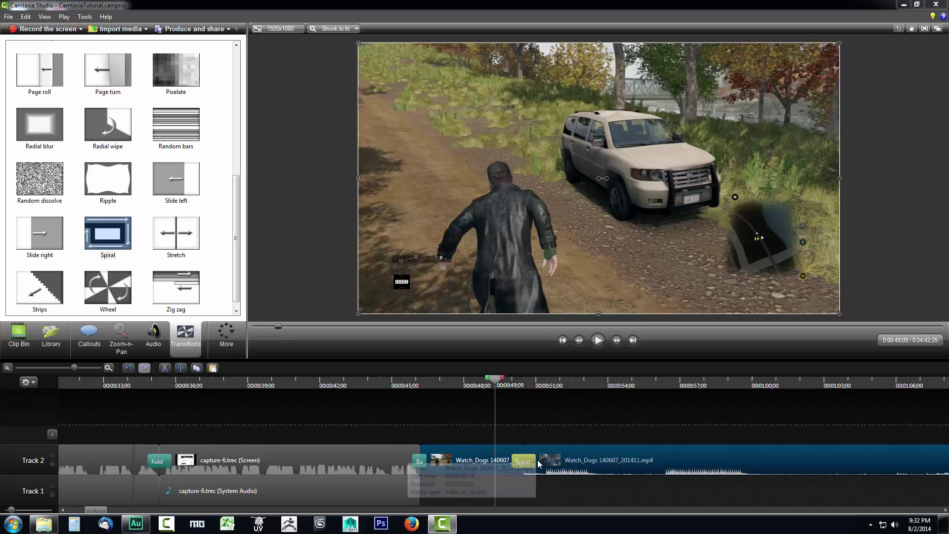
left_click_drag(538, 459, 567, 459)
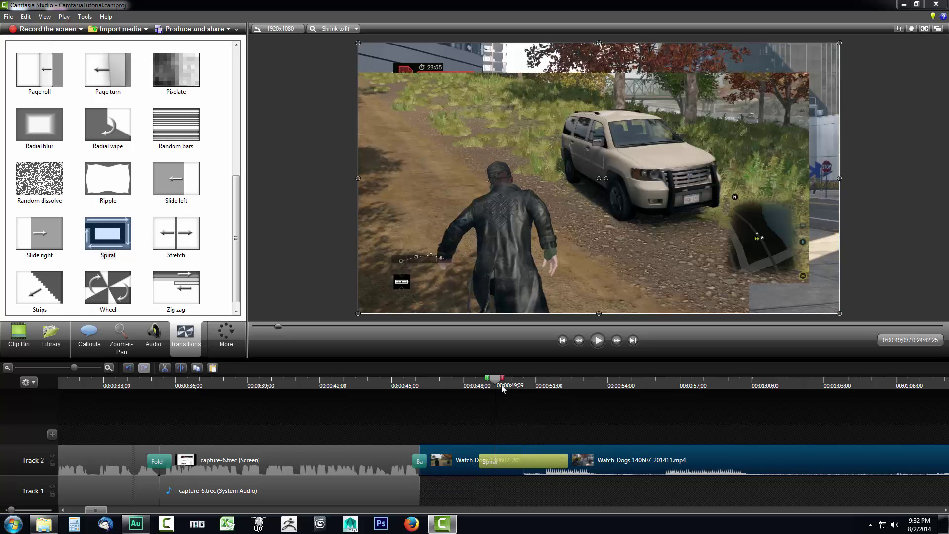
Lengthen the Spiral transition on Track 2 and play back through it.
left_click_drag(495, 380, 457, 380)
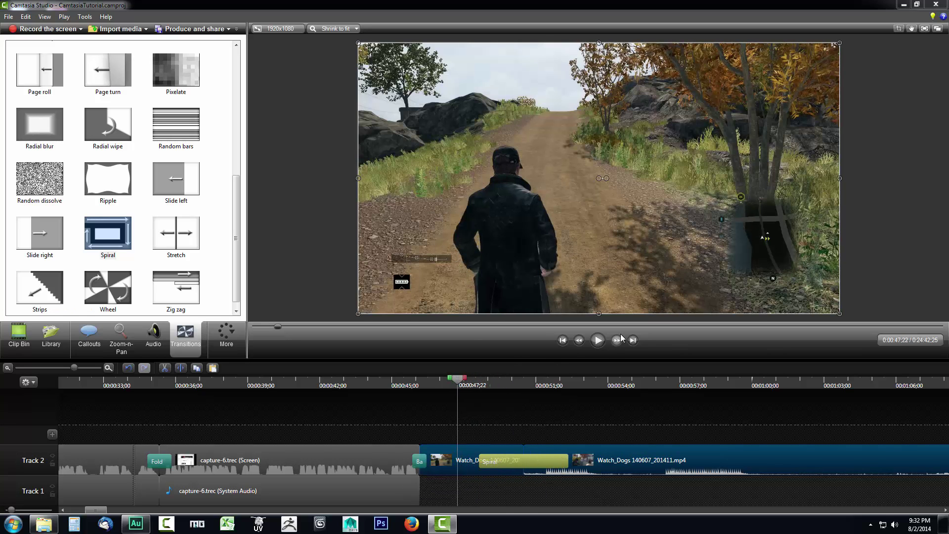
left_click(598, 340)
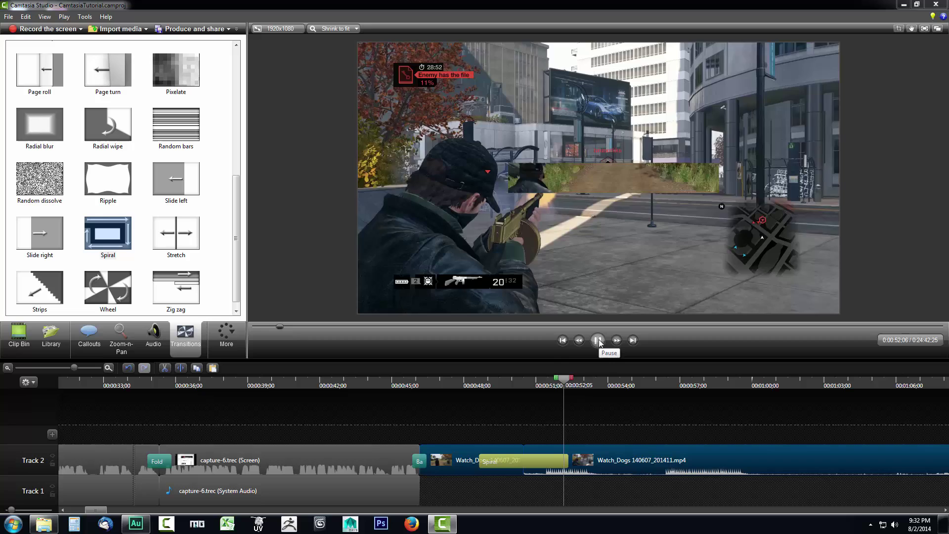
Stop playback and scrub the playhead back through the longer Spiral transition to review it.
left_click(582, 376)
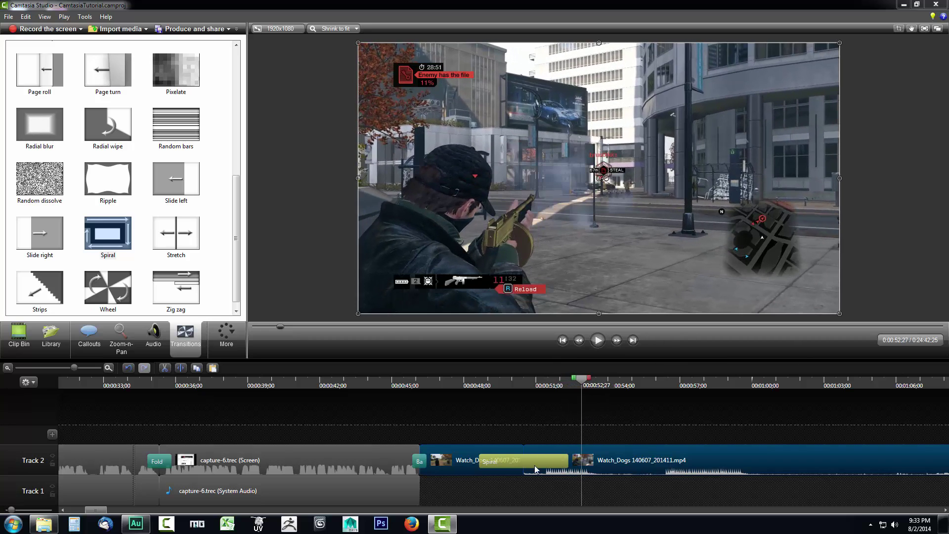
left_click_drag(582, 381, 453, 380)
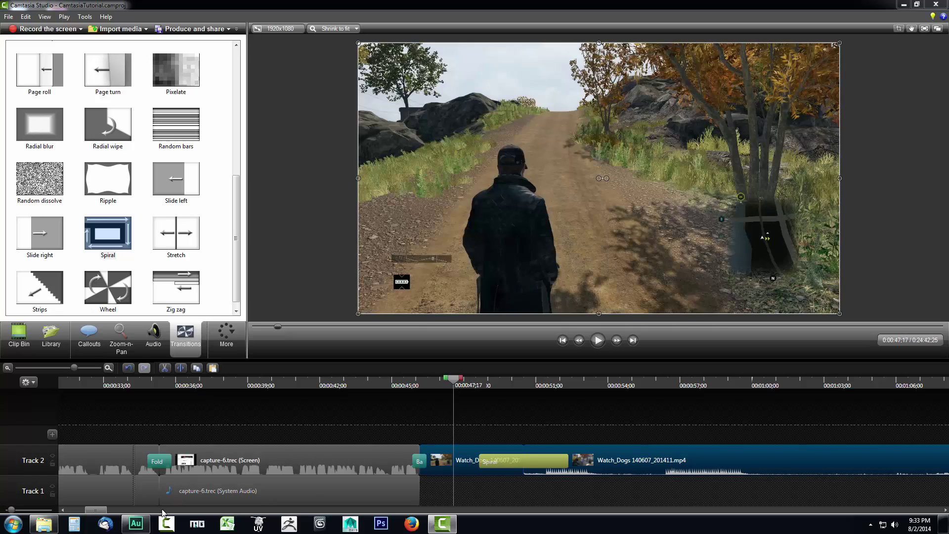
left_click_drag(94, 511, 103, 512)
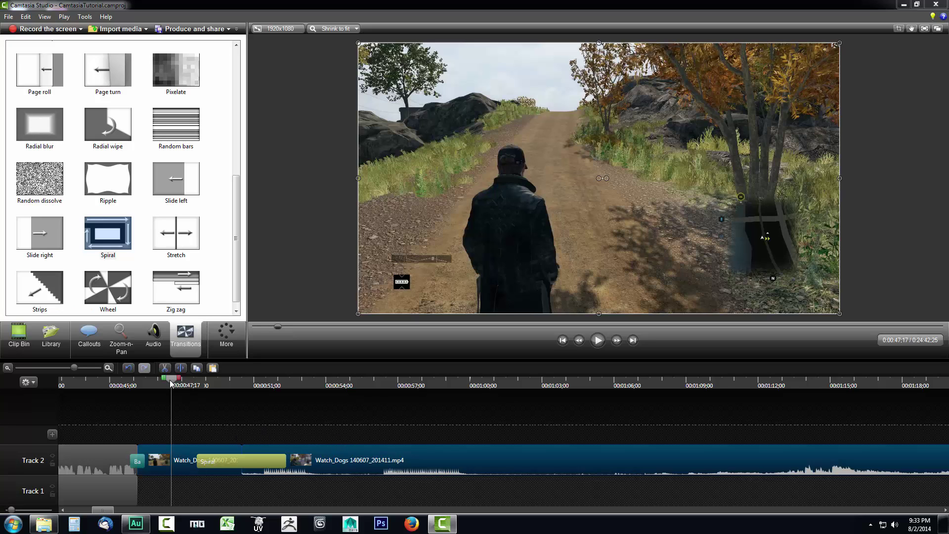
left_click_drag(171, 383, 169, 384)
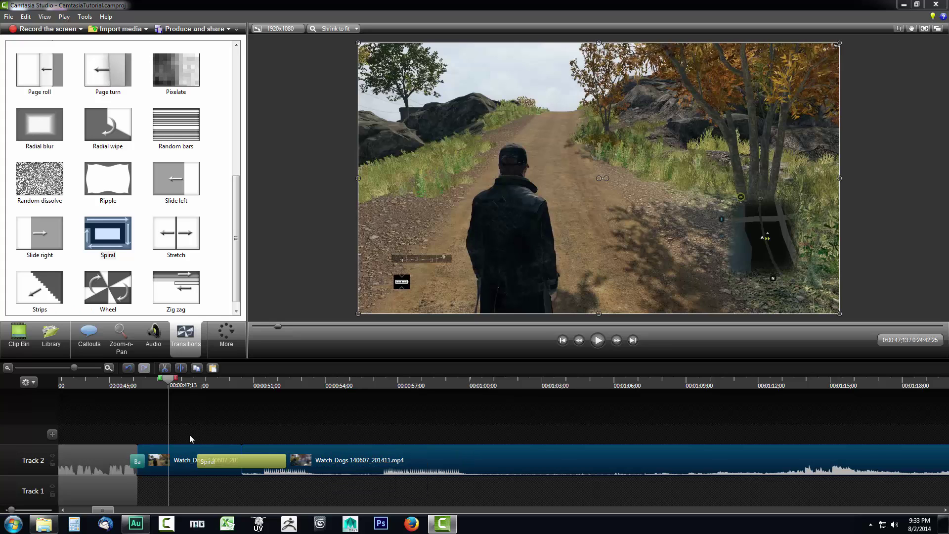
mouse_move(167, 381)
left_mouse_down()
mouse_move(236, 383)
mouse_move(172, 382)
left_mouse_up()
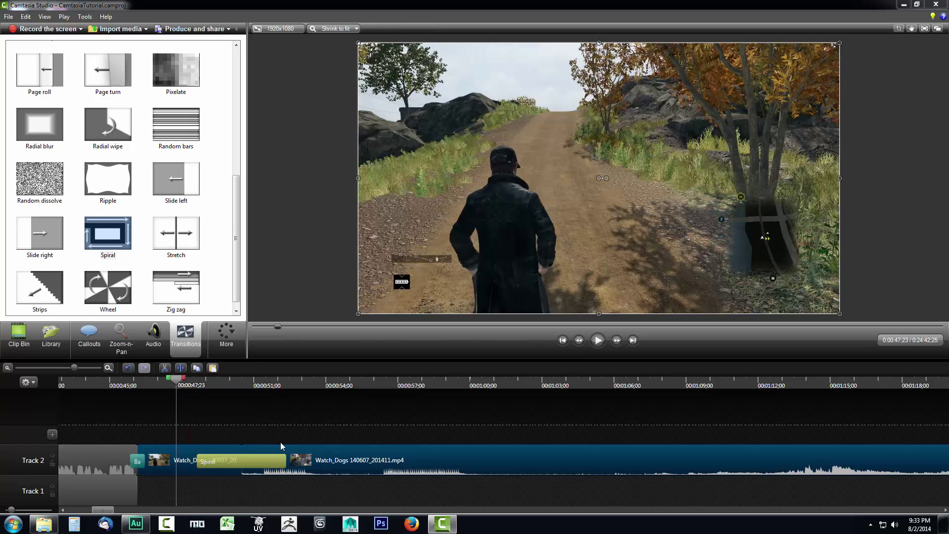